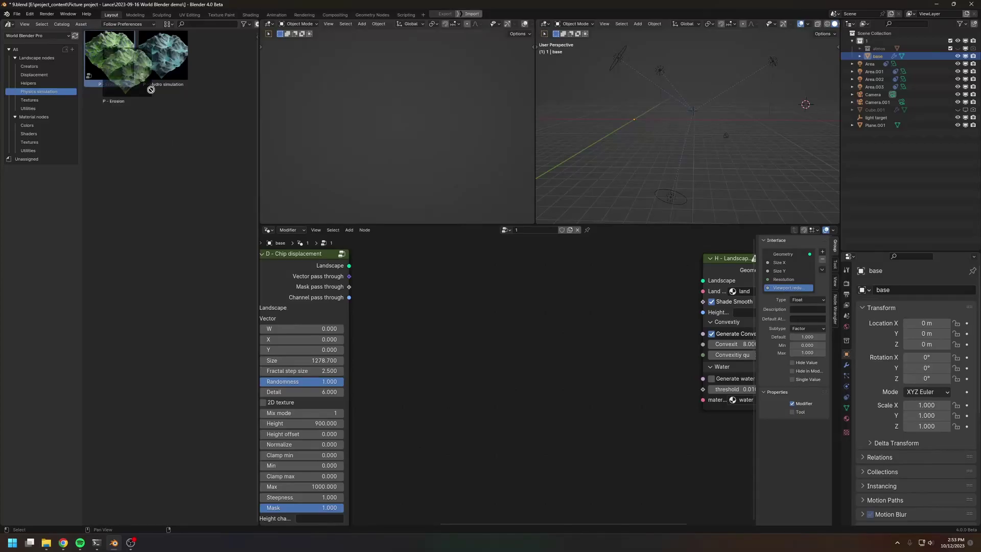
- Add the P - Erosion asset to the node tree and link it between Chip displacement and the H - Landscape node
left_click_drag(109, 55, 572, 298)
right_click_drag(322, 303, 504, 303, "alt")
right_click_drag(512, 302, 728, 305, "alt")
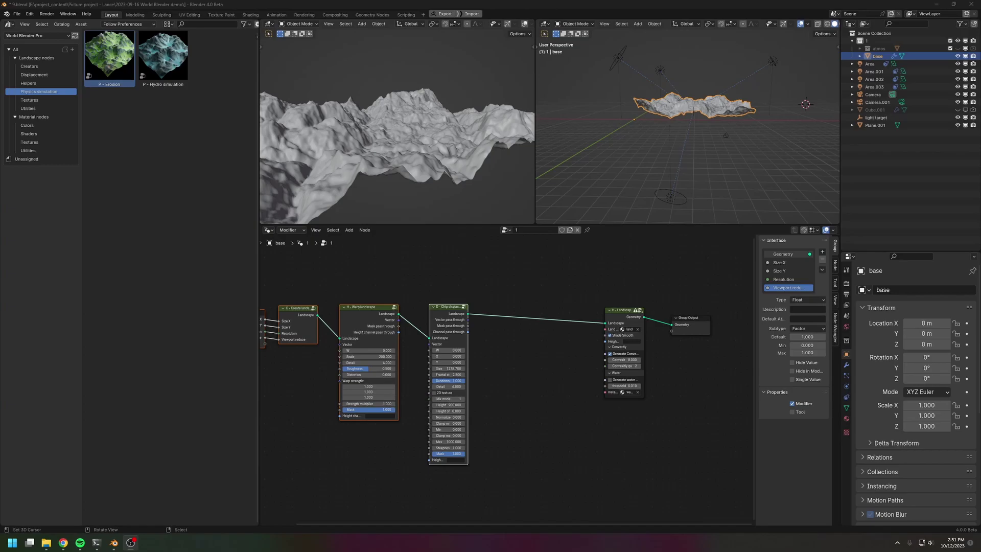
- Move the H - Landscape and Group Output nodes away from Chip displacement to make room between them
middle_click_drag(507, 151, 411, 123)
scroll(433, 302, "up", 4)
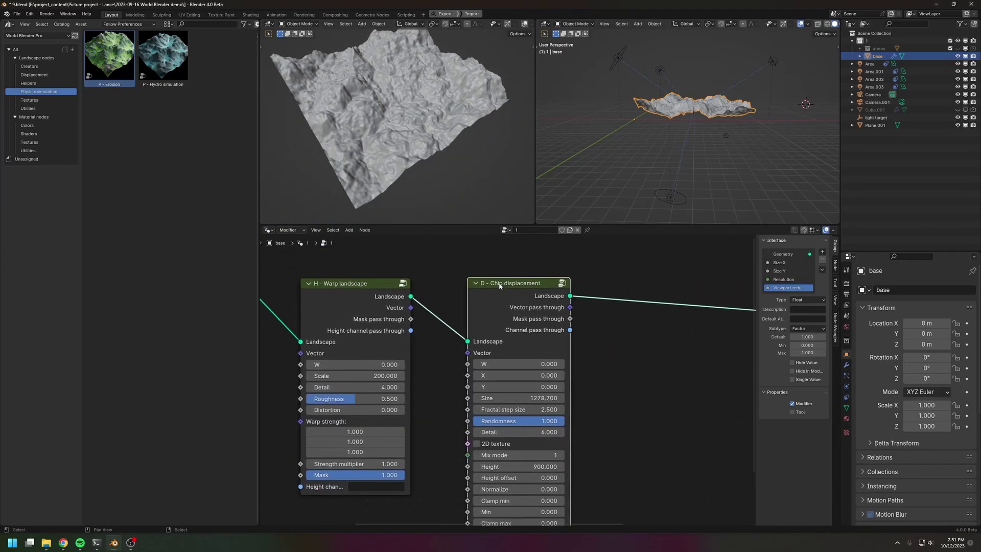
middle_click_drag(317, 285, 495, 316)
scroll(484, 286, "down", 5)
key("g")
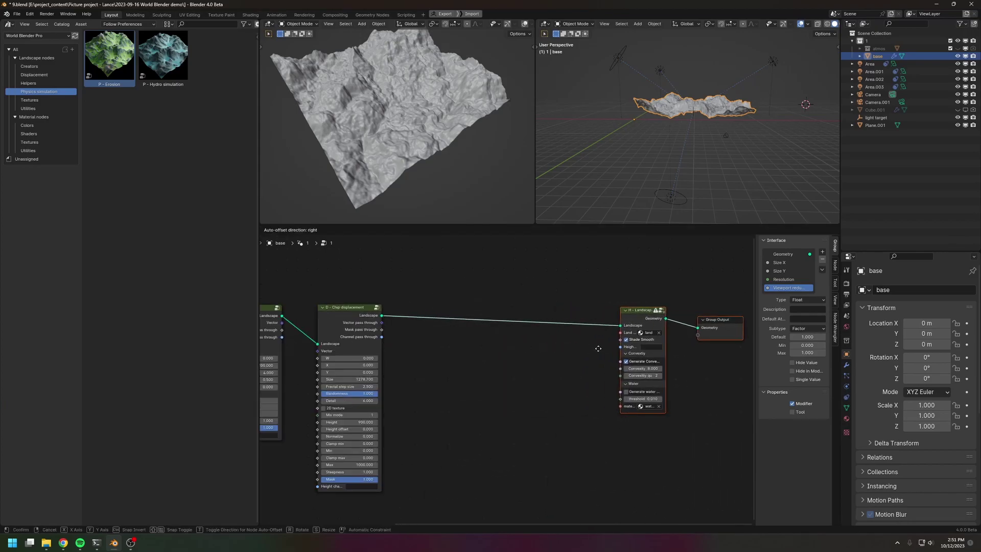
left_click(599, 350)
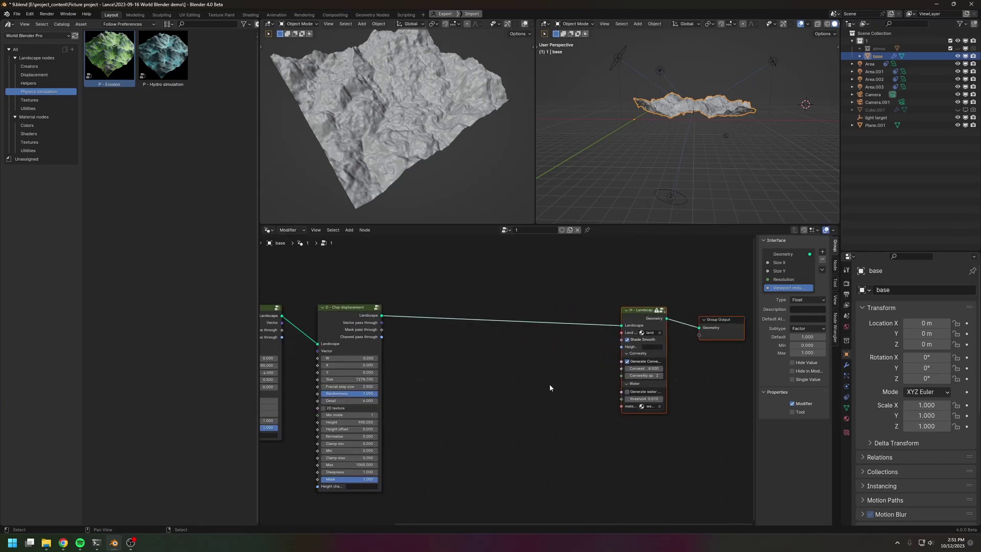
- Place a P - Erosion node from the physics simulation assets between Chip displacement and H - Landscape
left_click_drag(110, 55, 482, 289)
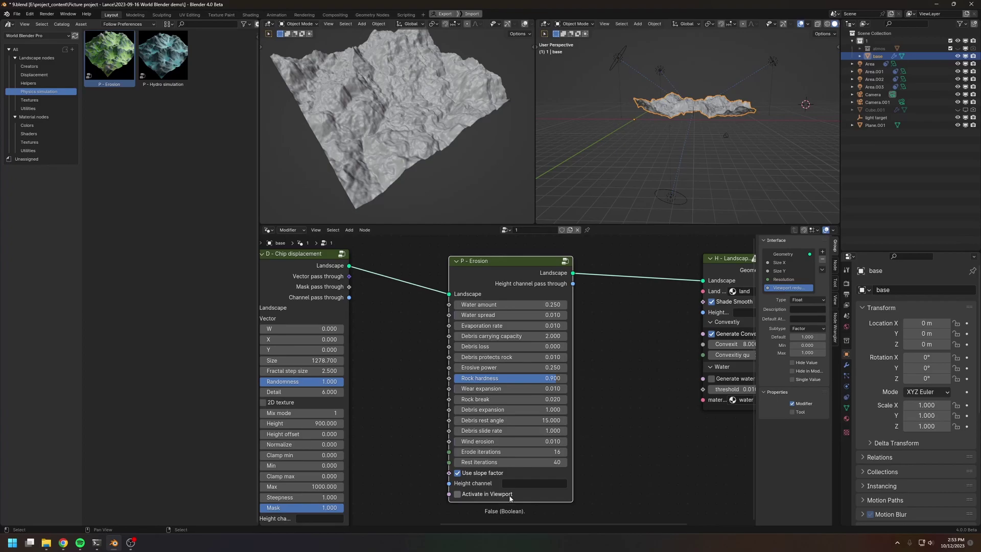
middle_click_drag(523, 296, 520, 291)
left_click_drag(520, 291, 523, 270)
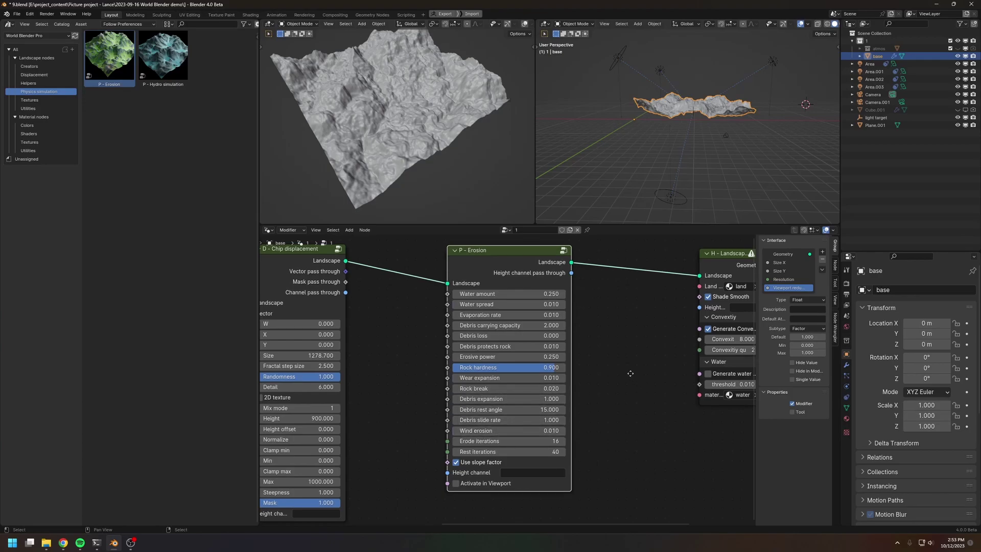
- Set Wear expansion, Rock break and Wind erosion to 0 on the P - Erosion node
left_click(484, 382)
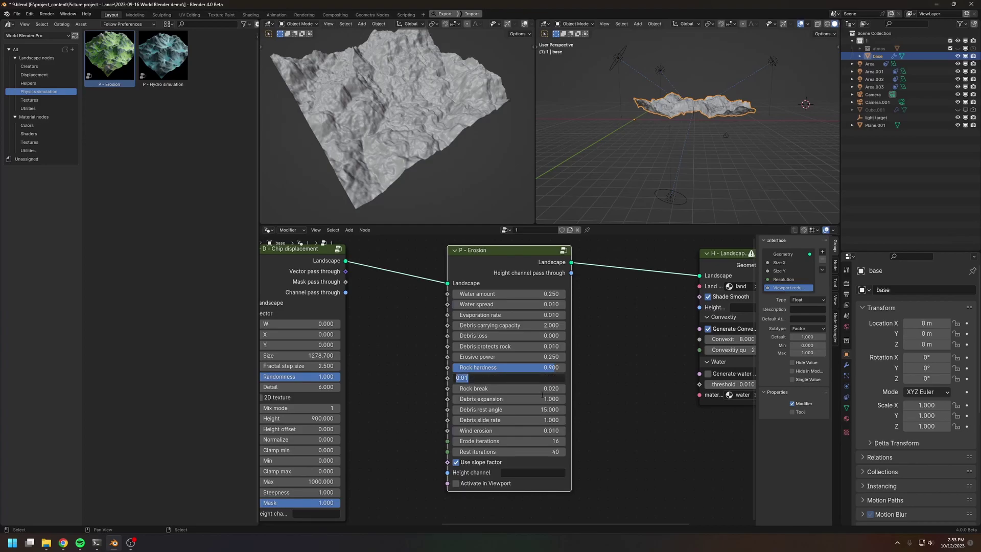
type("0")
key("Tab")
type("0")
left_click(484, 433)
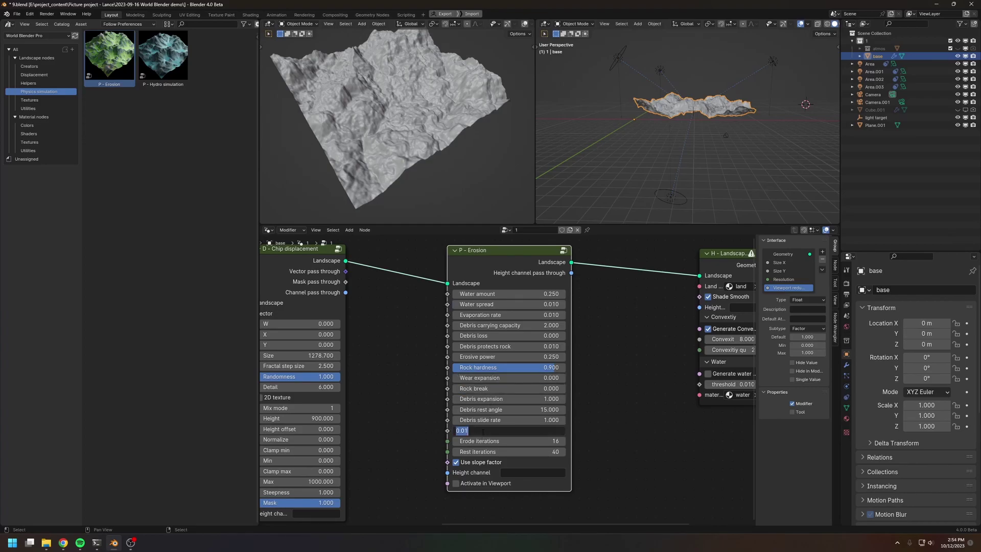
type("0")
key("Return")
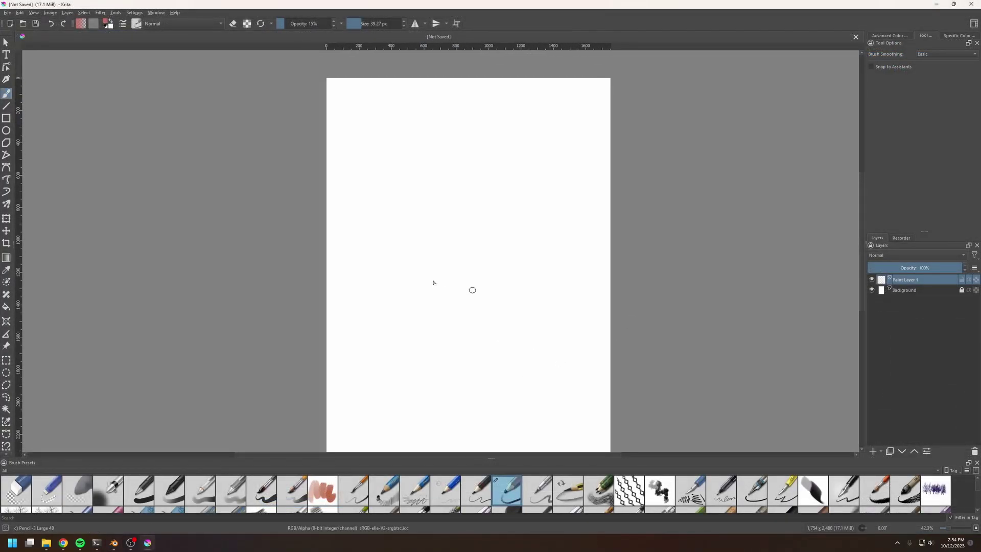
- Switch to Krita and sketch a red terrain profile of a valley and peak, with slanted rain strokes above the peak's slope
mouse_move(353, 253)
left_mouse_down()
mouse_move(410, 269)
mouse_move(400, 266)
mouse_move(443, 311)
left_mouse_up()
mouse_move(414, 275)
left_mouse_down()
mouse_move(457, 337)
mouse_move(545, 197)
mouse_move(607, 246)
left_mouse_up()
mouse_move(532, 180)
left_mouse_down()
mouse_move(523, 146)
mouse_move(529, 208)
mouse_move(519, 219)
left_mouse_up()
left_click_drag(498, 187, 513, 237)
left_click_drag(485, 206, 498, 259)
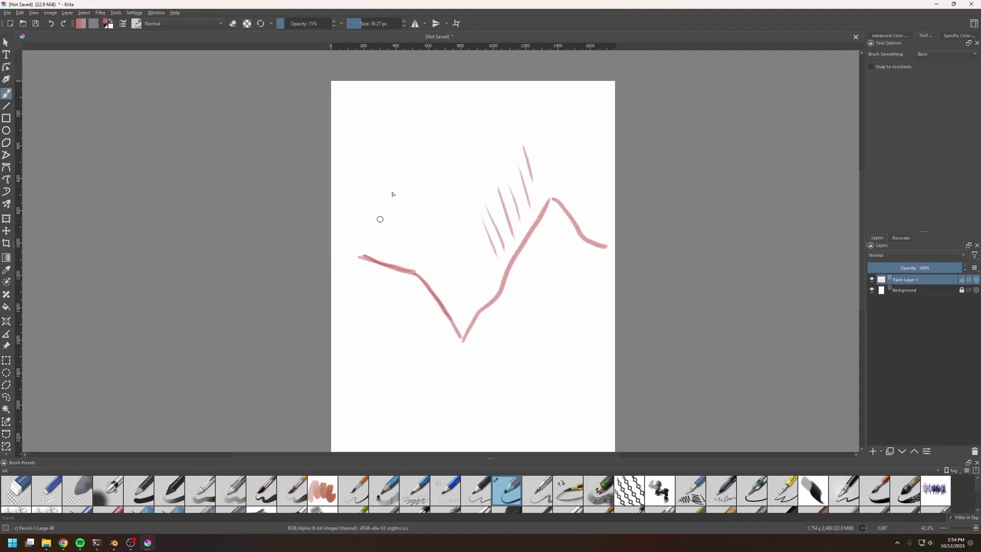
- Sketch rain over the lower slope, flow arrows down both slopes and pooled water at the bottom of the valley
left_click_drag(356, 193, 384, 255)
mouse_move(375, 213)
left_mouse_down()
mouse_move(397, 259)
mouse_move(407, 251)
mouse_move(428, 266)
mouse_move(443, 293)
left_mouse_up()
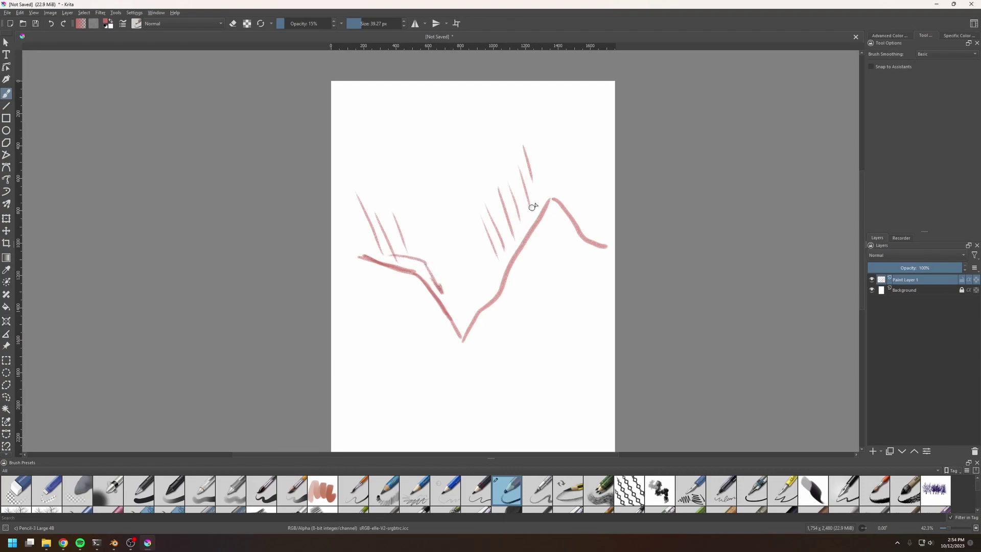
left_click_drag(535, 203, 486, 278)
left_click_drag(456, 323, 472, 308)
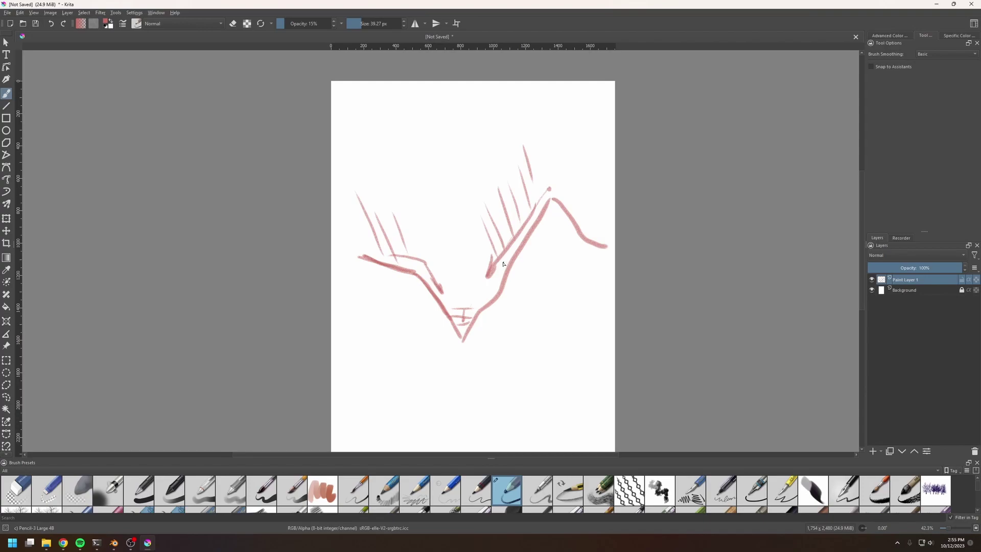
left_click_drag(502, 268, 482, 301)
left_click_drag(449, 322, 461, 341)
middle_click_drag(466, 352, 476, 338)
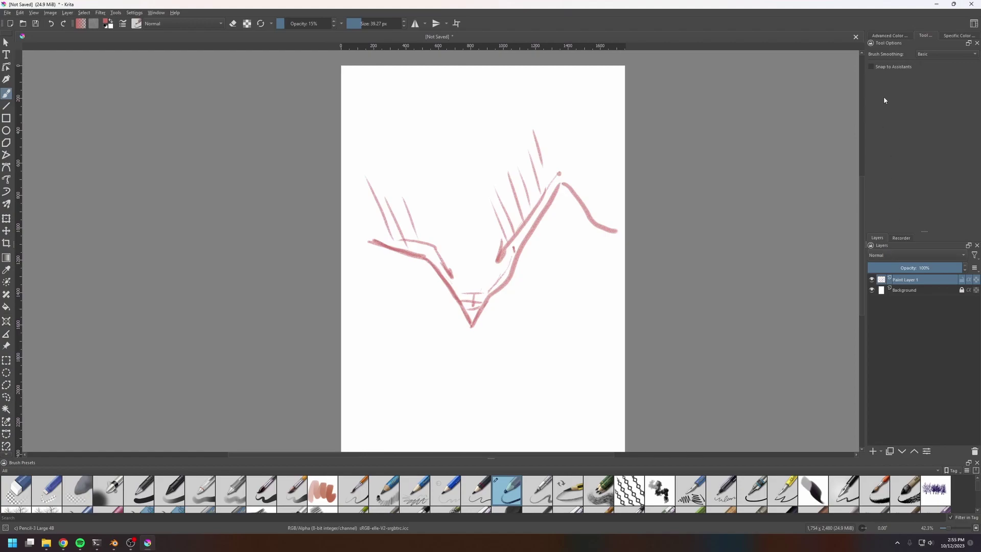
- Pick a dark purple color and draw a deeper, narrower eroded valley profile beneath the red outline
left_click(889, 36)
left_click(880, 158)
mouse_move(370, 243)
left_mouse_down()
mouse_move(416, 263)
mouse_move(451, 306)
mouse_move(475, 411)
mouse_move(493, 311)
mouse_move(526, 266)
mouse_move(562, 184)
left_mouse_up()
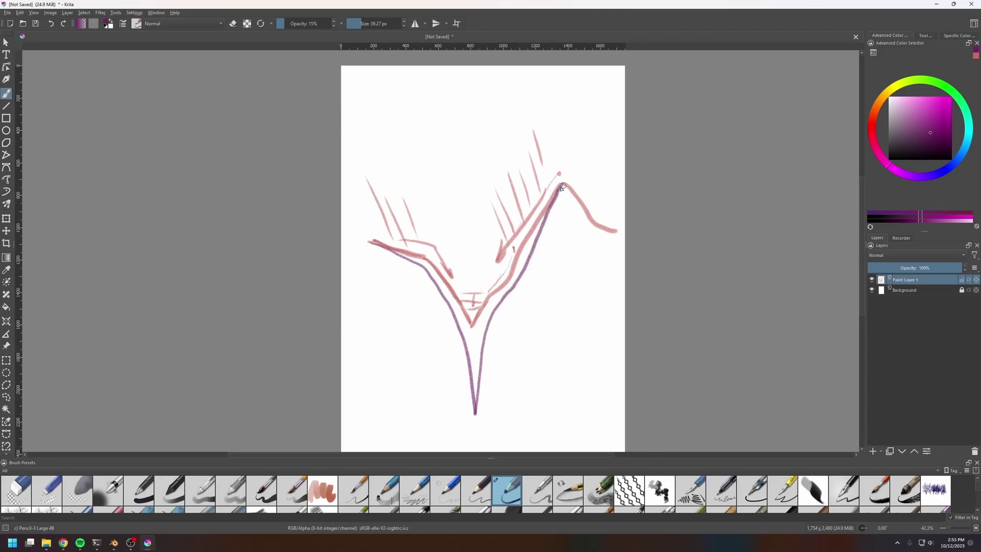
left_click_drag(561, 184, 563, 188)
left_click_drag(460, 342, 474, 422)
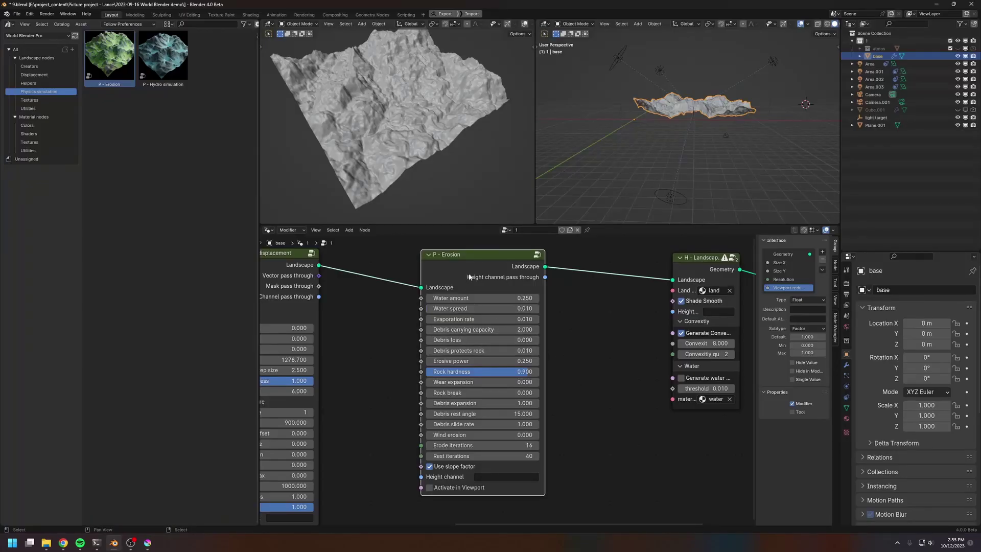
- Switch back to Blender and set the P - Erosion node's Rock hardness to 0 and Erosive power to 1
left_click_drag(470, 277, 474, 275)
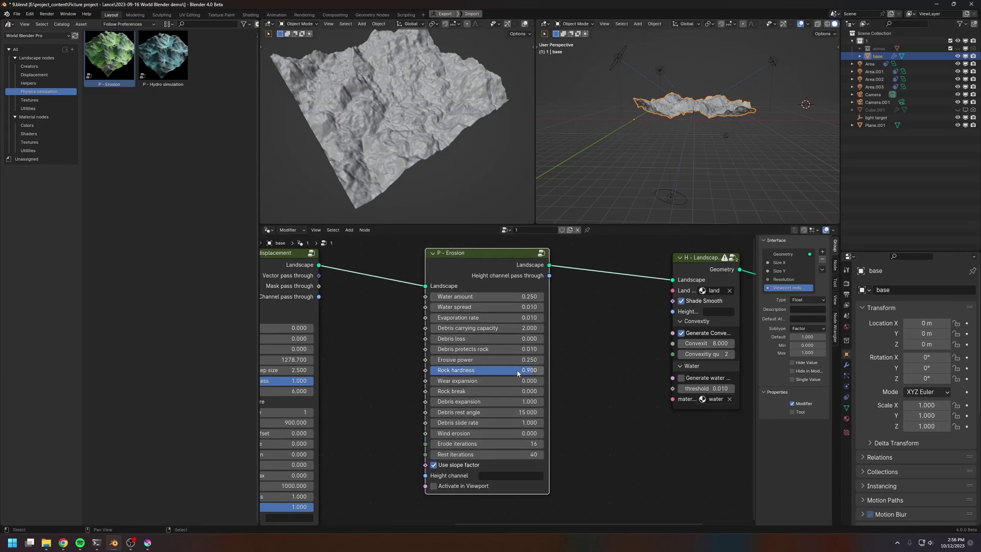
left_click(492, 370)
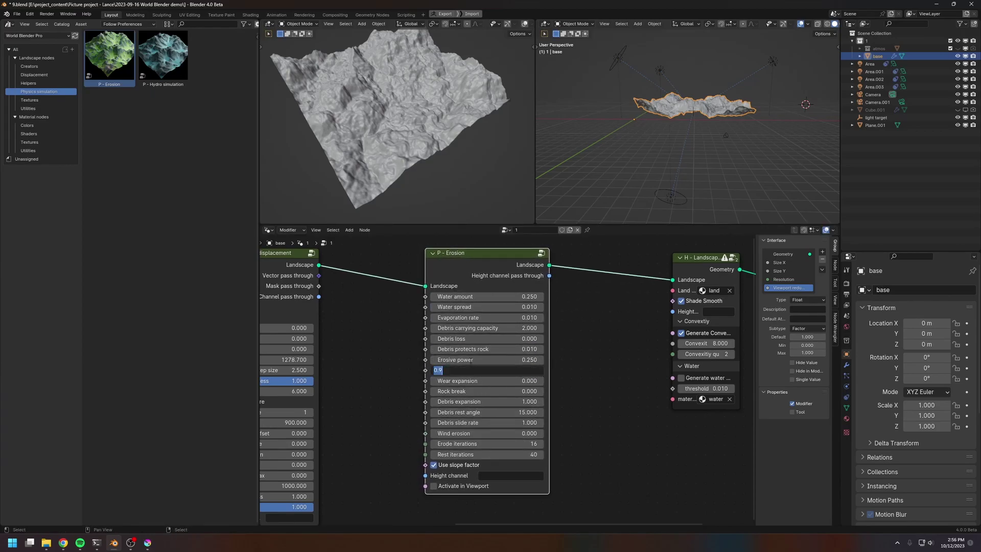
type("0")
key("Return")
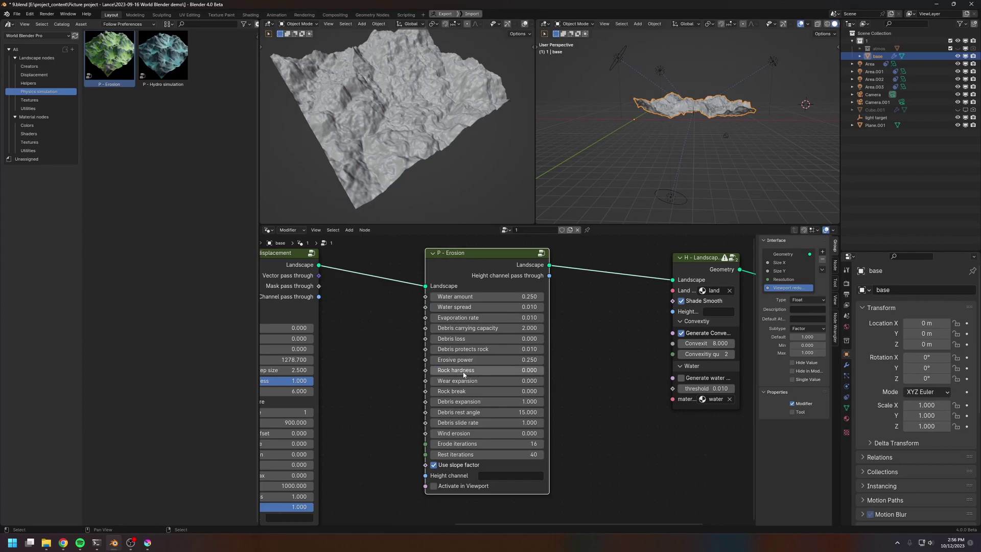
left_click(463, 361)
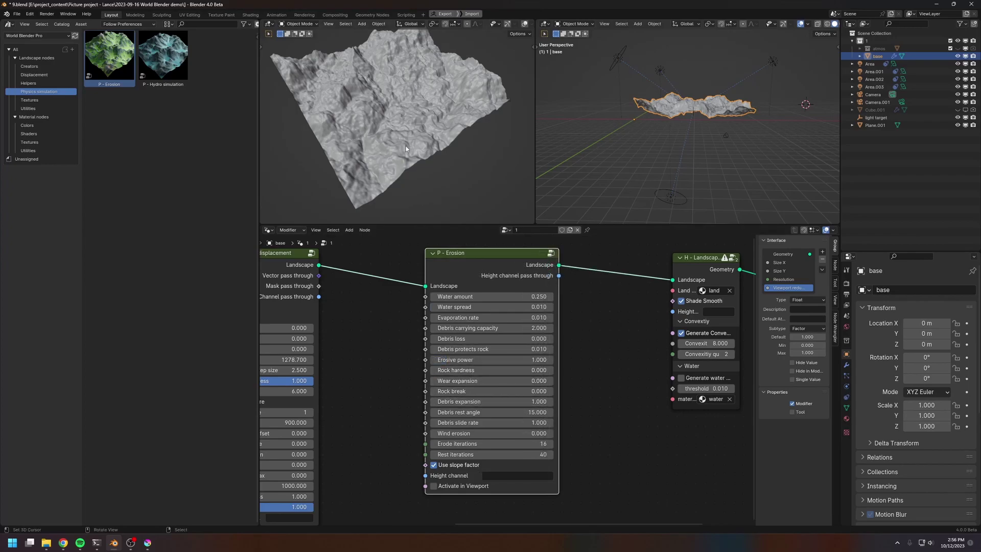
- Set Debris expansion and Evaporation rate to 0 on the P - Erosion node
left_click(478, 403)
type("0")
key("Return")
middle_click_drag(398, 105, 403, 120)
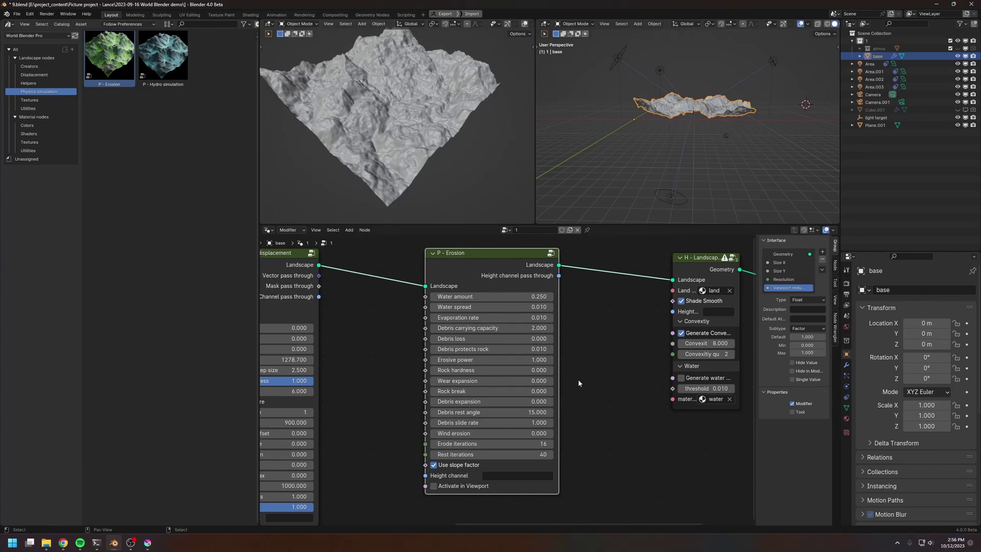
middle_click_drag(578, 378, 579, 382)
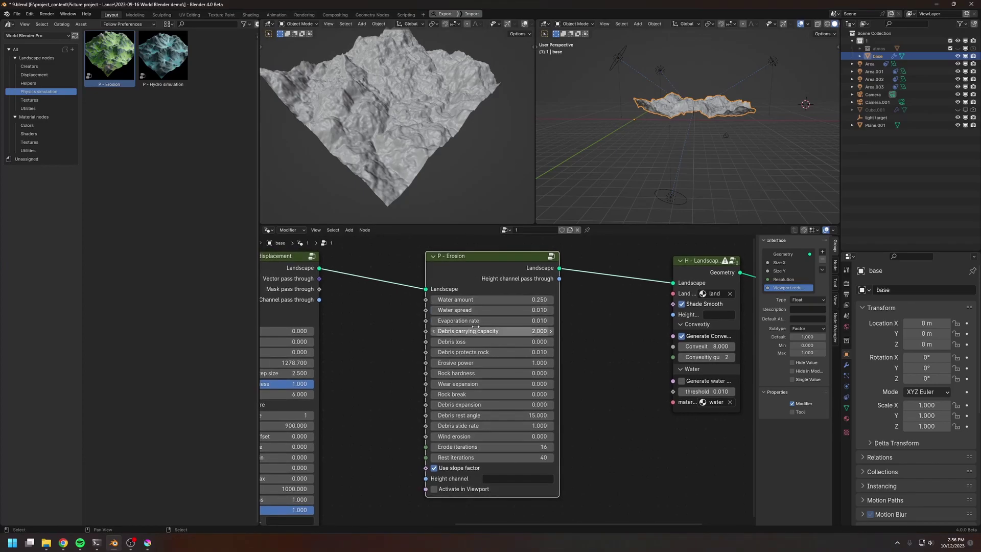
left_click(479, 320)
type("0")
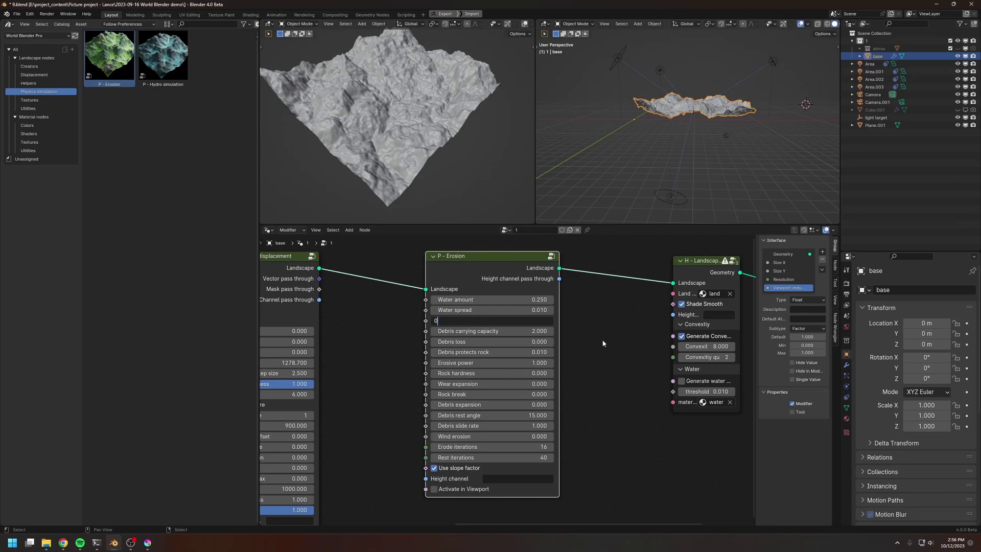
key("Return")
- Widen the P - Erosion node slightly and activate its effect in the viewport
left_click_drag(559, 335, 574, 333)
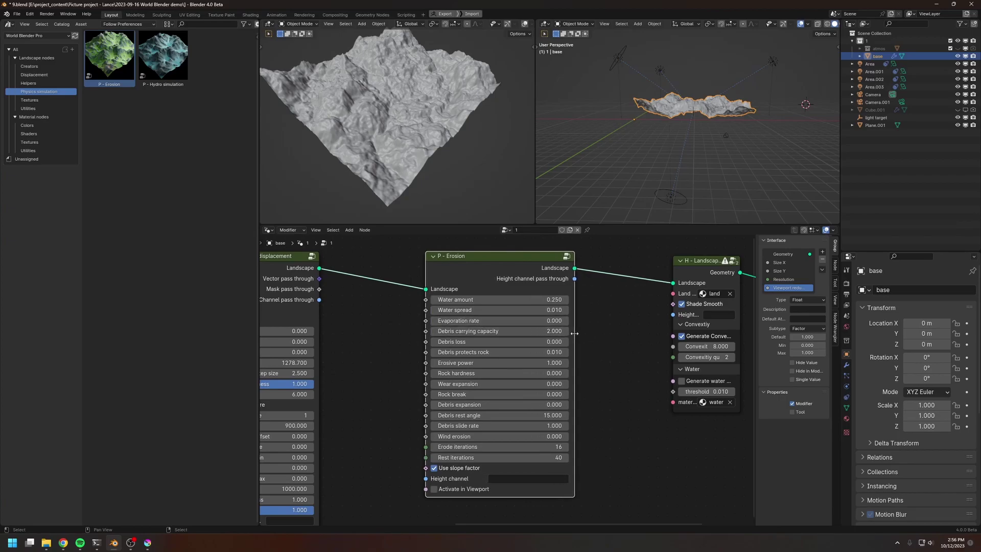
left_click_drag(513, 263, 502, 264)
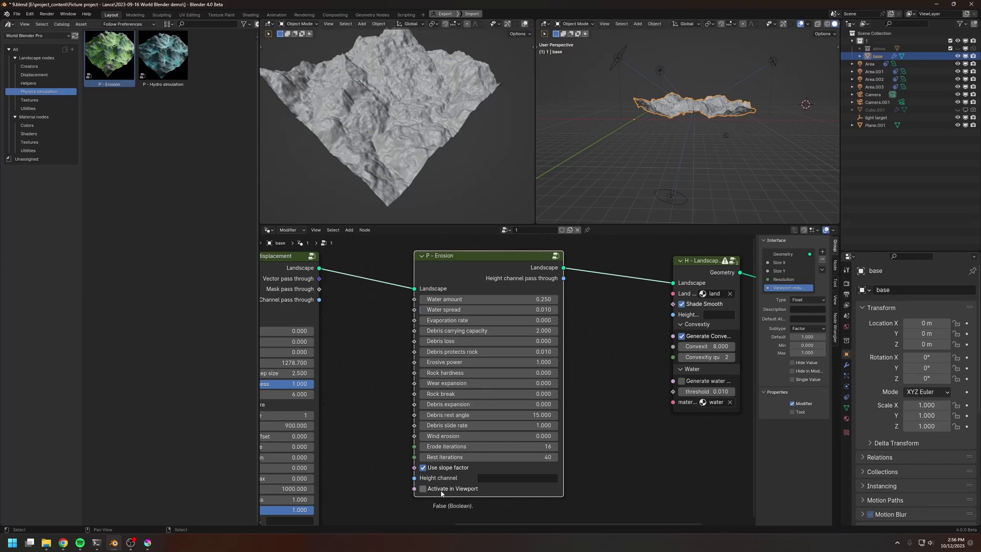
left_click(424, 489)
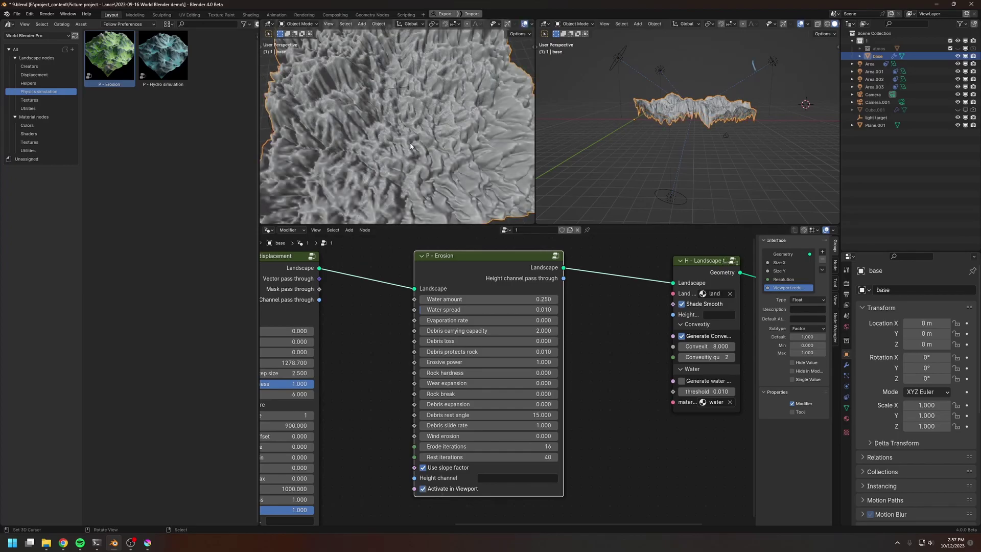
- Zoom in on the eroded slope and annotate a line running down one of its gullies
middle_click_drag(411, 146, 397, 126)
key("shift+b")
left_click_drag(397, 126, 437, 162)
middle_click_drag(429, 156, 390, 128)
key("d")
mouse_move(380, 99)
left_mouse_down()
mouse_move(393, 118)
mouse_move(385, 211)
left_mouse_up()
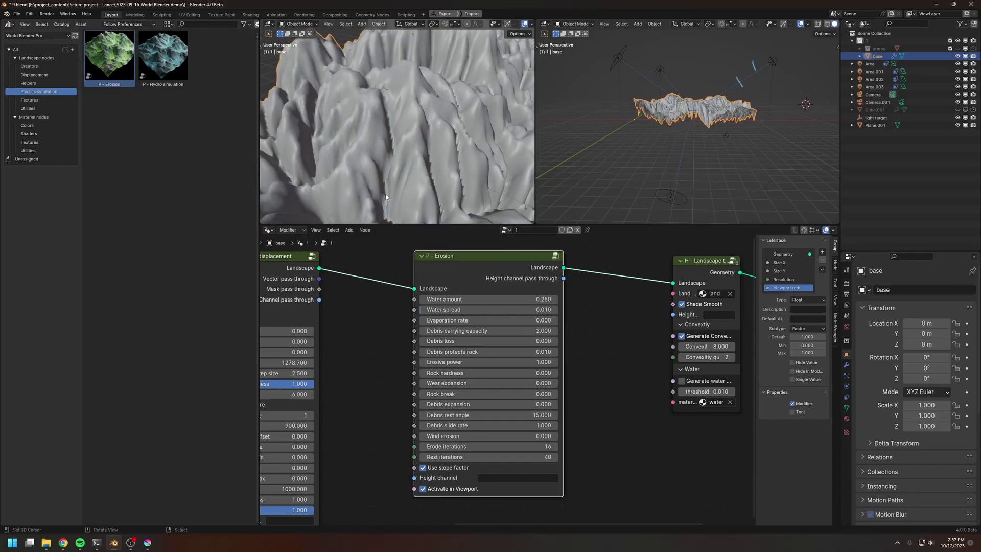
middle_click_drag(393, 204, 439, 207)
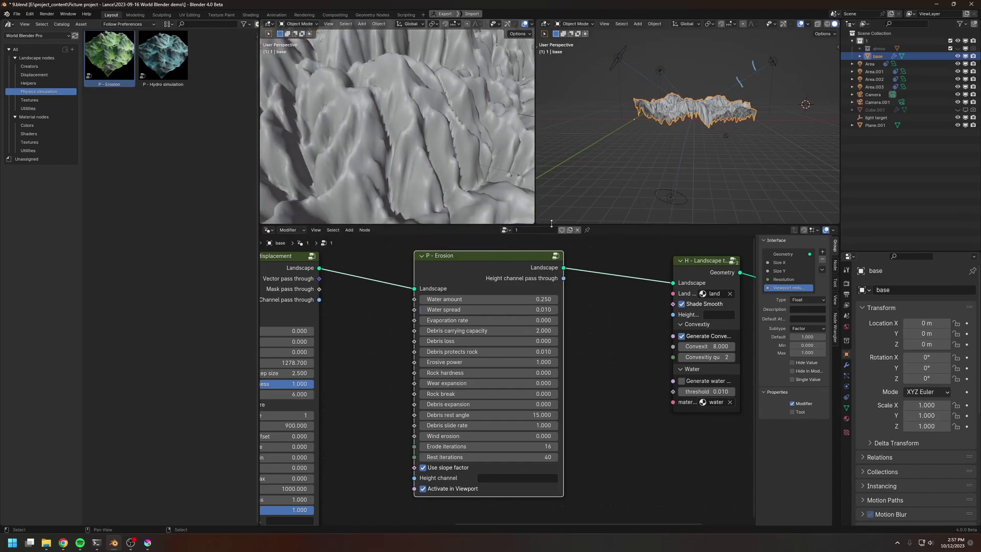
- Switch the node editor to the Shader Editor and frame the land material's output nodes
left_click(268, 232)
left_click(448, 325)
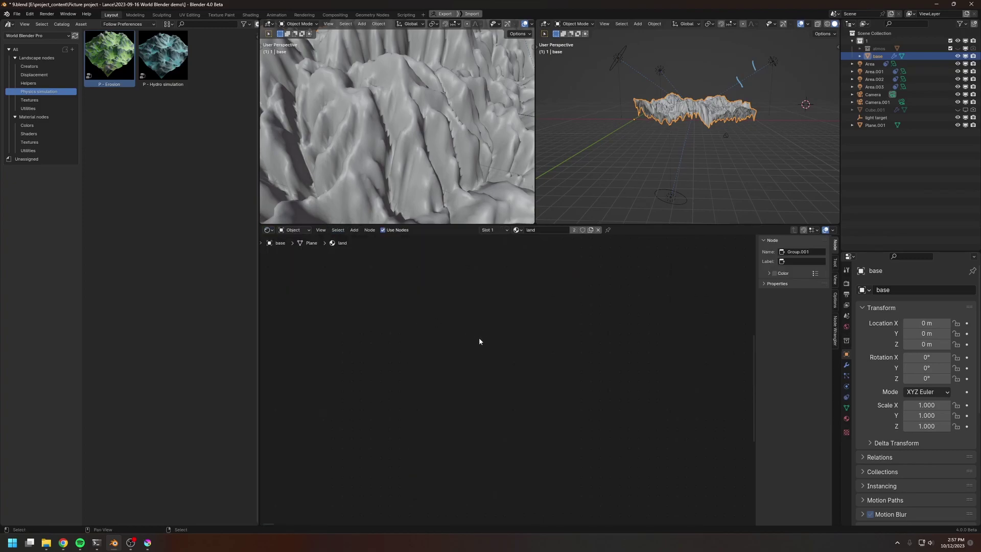
key("Home")
scroll(470, 368, "up", 5)
scroll(464, 391, "up", 3)
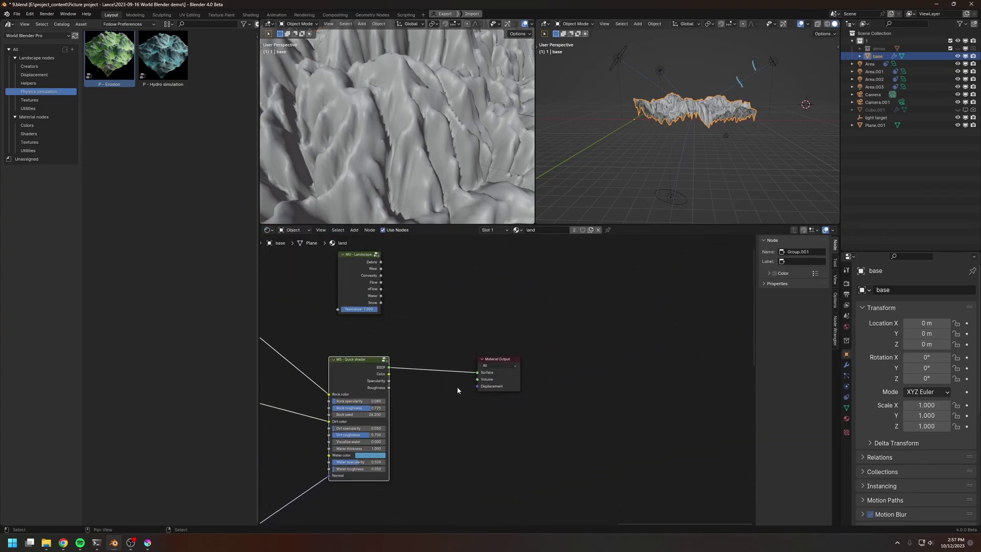
- Preview the Flow and nFlow outputs of the MU - Landscape node on the terrain
left_click(388, 323, "ctrl+shift")
left_click(388, 323, "ctrl+shift")
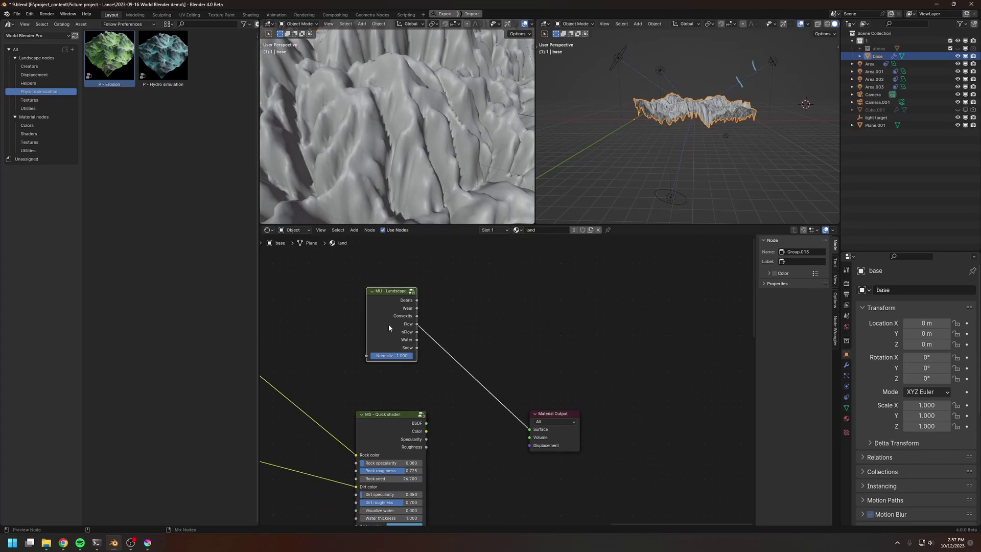
left_click(388, 324, "ctrl+shift")
scroll(399, 120, "down", 3)
mouse_move(399, 120)
middle_mouse_down()
mouse_move(407, 151)
mouse_move(431, 147)
mouse_move(391, 132)
middle_mouse_up()
scroll(407, 151, "down", 3)
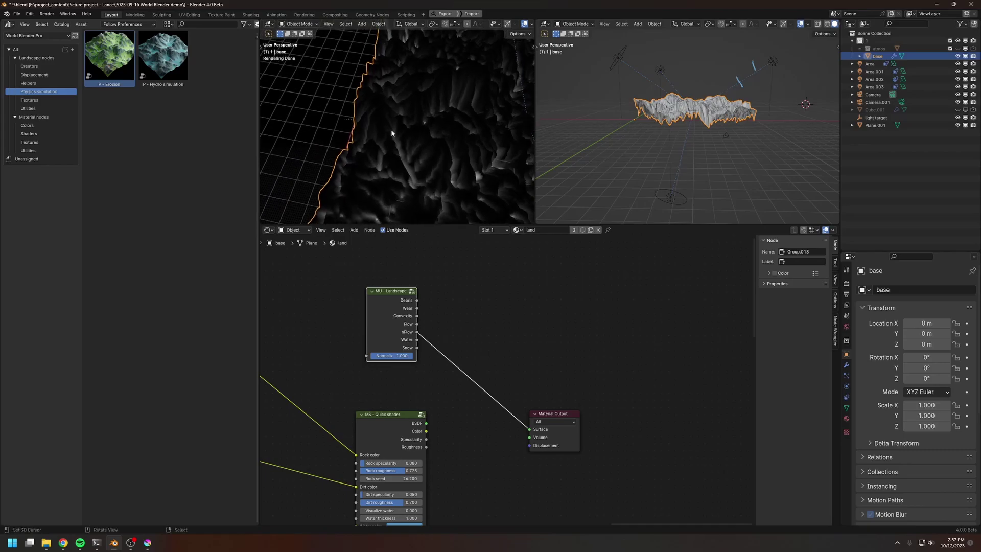
middle_click_drag(415, 185, 394, 142)
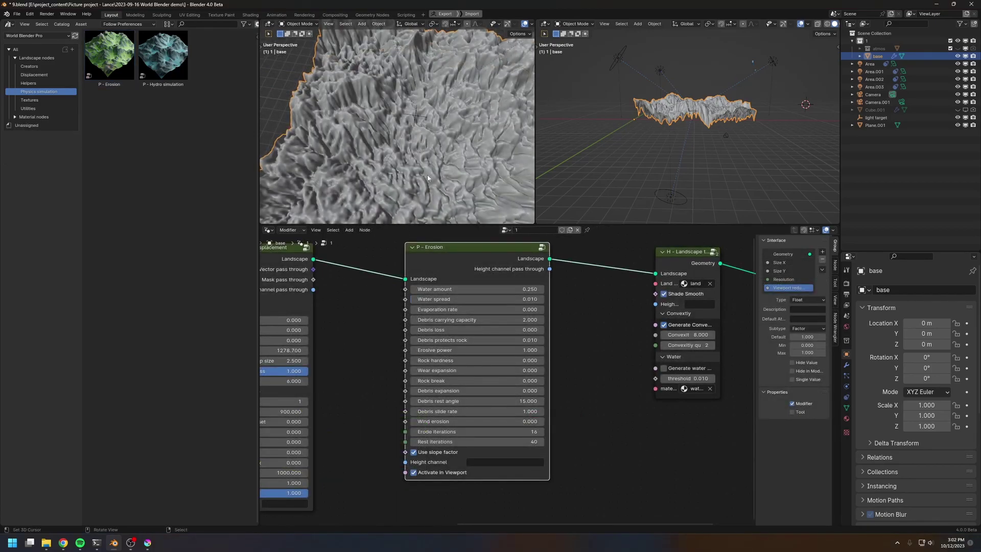
- Set Debris expansion to 1 on the P - Erosion node
middle_click_drag(444, 257, 455, 254)
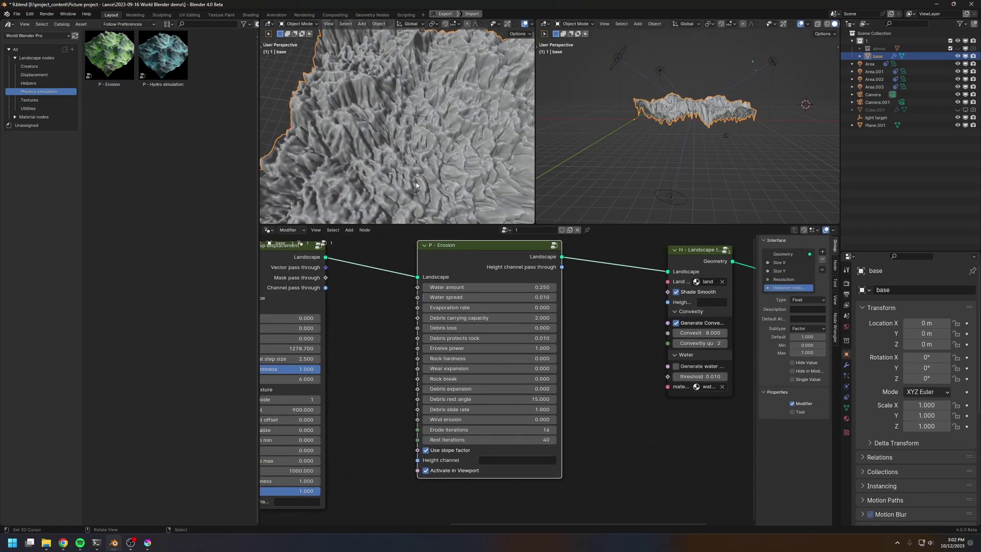
left_click(489, 389)
type("1")
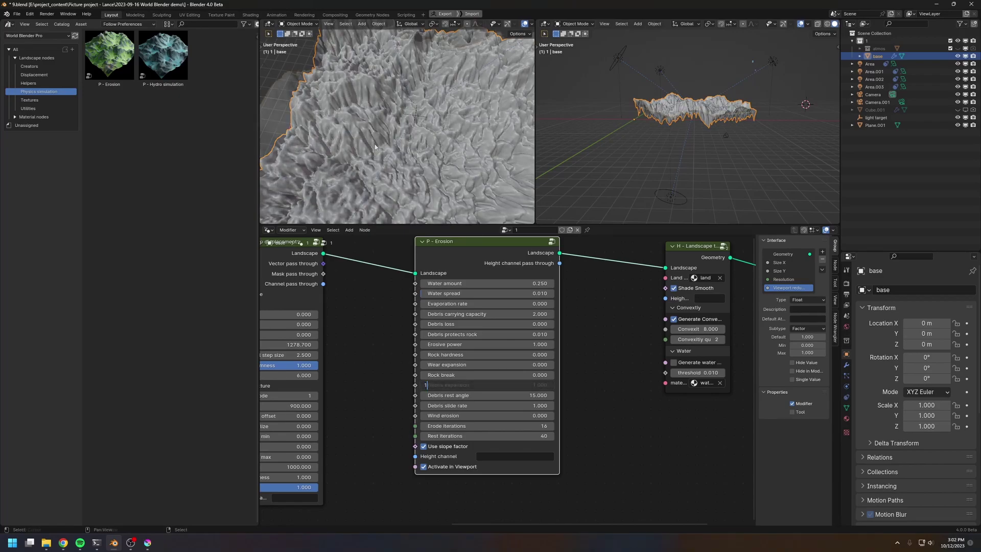
key("Return")
- Examine the effect of the debris expansion on the mountain ridges and slopes up close in solid shading
key("z")
left_click(398, 118)
mouse_move(387, 124)
middle_mouse_down()
mouse_move(403, 130)
mouse_move(372, 90)
mouse_move(396, 109)
mouse_move(391, 125)
mouse_move(396, 95)
middle_mouse_up()
key("z")
left_click(408, 122)
key("shift+b")
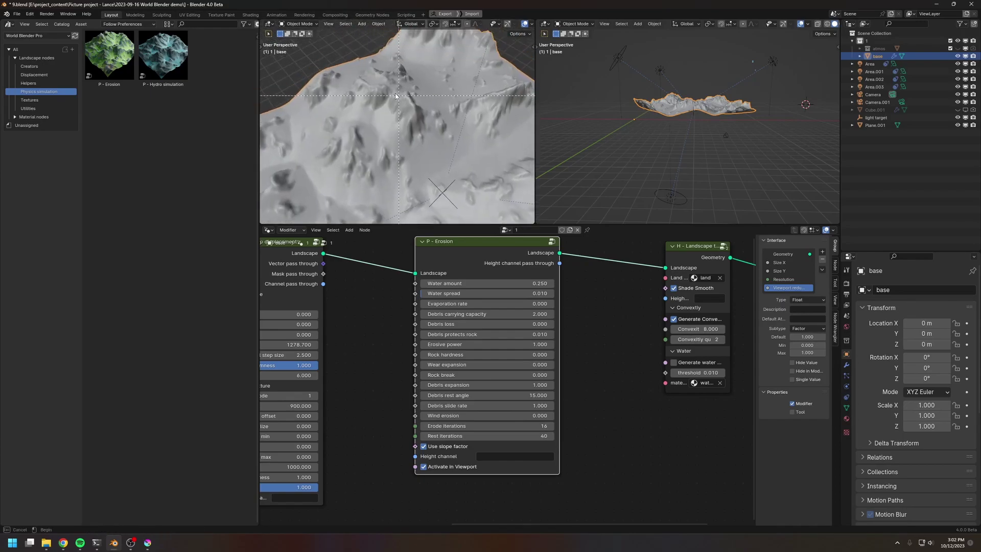
left_click_drag(396, 96, 430, 137)
middle_click_drag(430, 139, 413, 113)
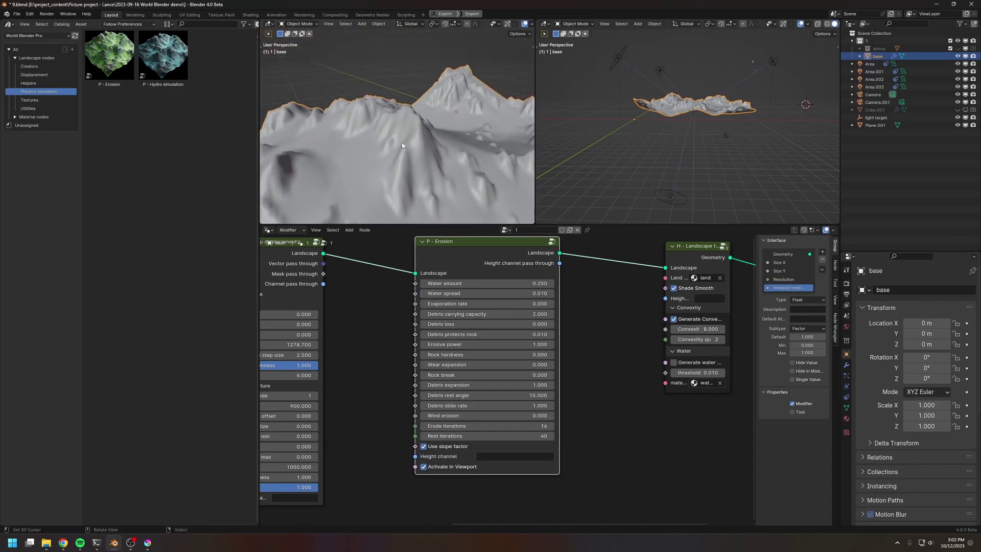
middle_click_drag(401, 148, 377, 137)
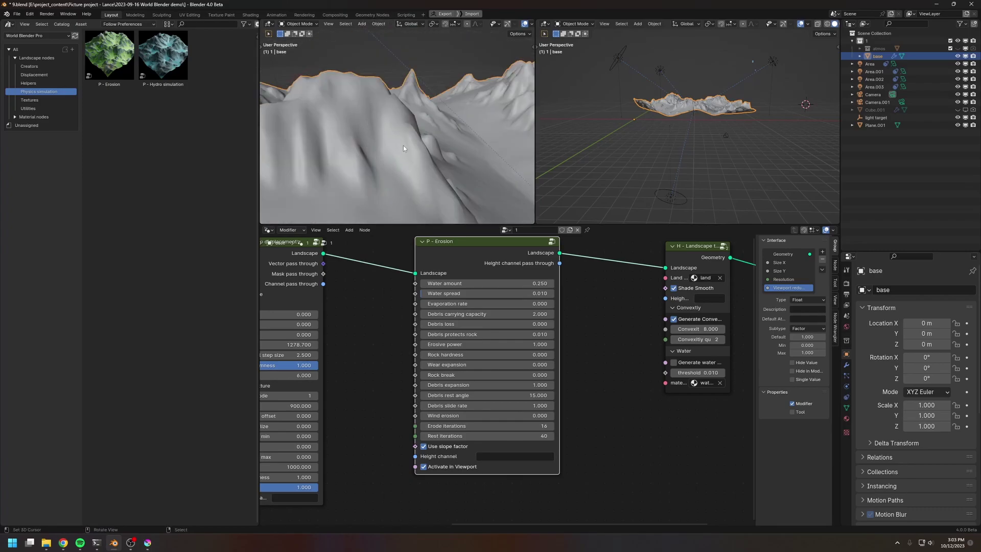
mouse_move(381, 137)
middle_mouse_down()
mouse_move(409, 162)
mouse_move(367, 162)
mouse_move(397, 130)
mouse_move(408, 157)
middle_mouse_up()
- Show the terrain in rendered shading and preview the land material's main shader node through the Material Output in the Shader Editor
key("z")
left_click(411, 124)
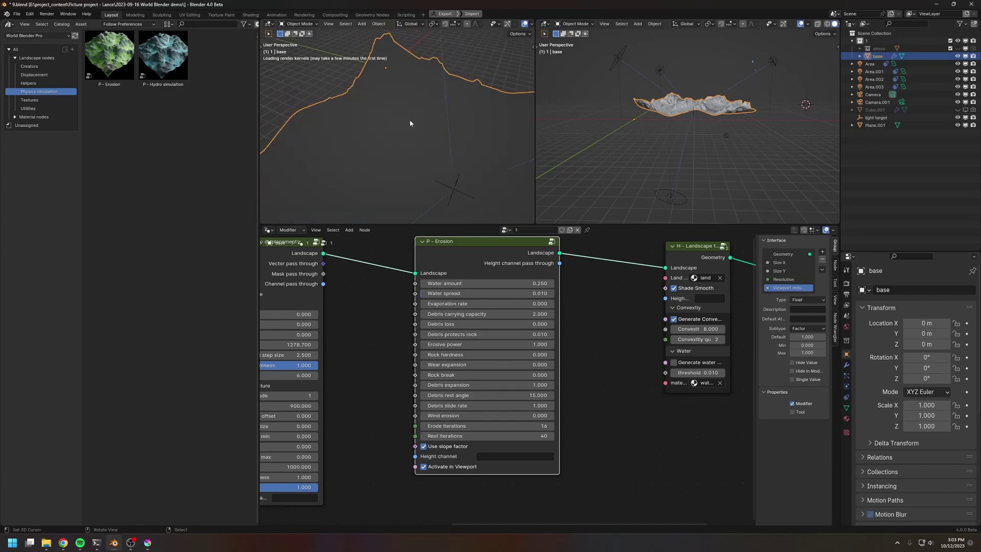
left_click(268, 230)
left_click(301, 305)
key("Home")
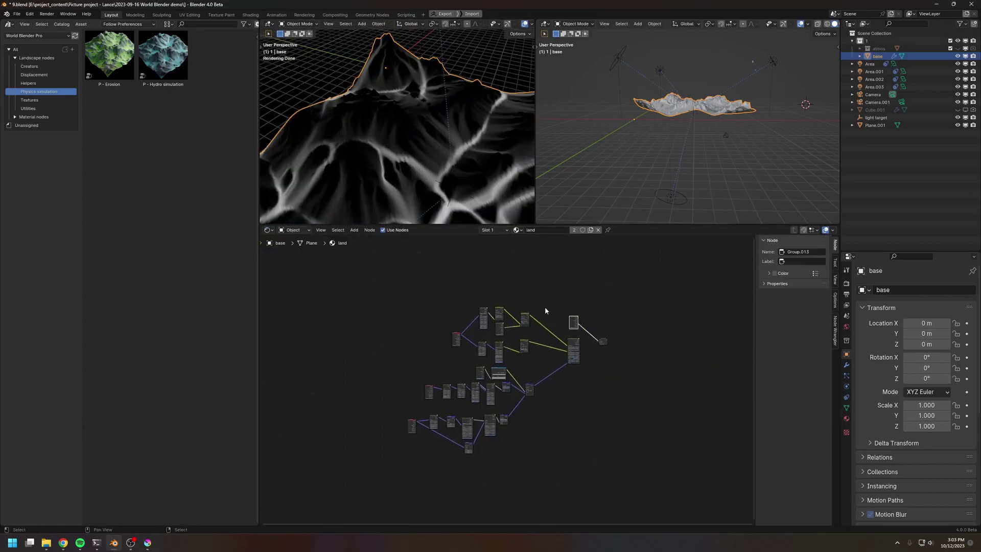
scroll(562, 310, "up", 4)
middle_click_drag(602, 316, 437, 341)
scroll(515, 325, "up", 3)
left_click(438, 340, "ctrl+shift")
- Examine the exposed rock outcrops and the surrounding debris on the rendered mountain slopes
mouse_move(348, 128)
middle_mouse_down()
mouse_move(355, 182)
mouse_move(391, 141)
middle_mouse_up()
key("ctrl+b")
left_click_drag(392, 140, 418, 161)
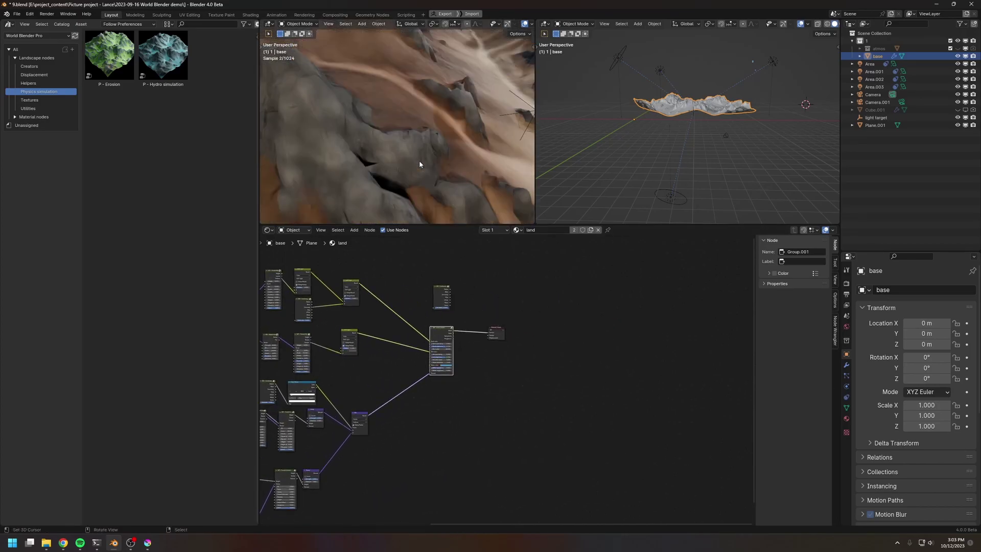
middle_click_drag(341, 133, 380, 121)
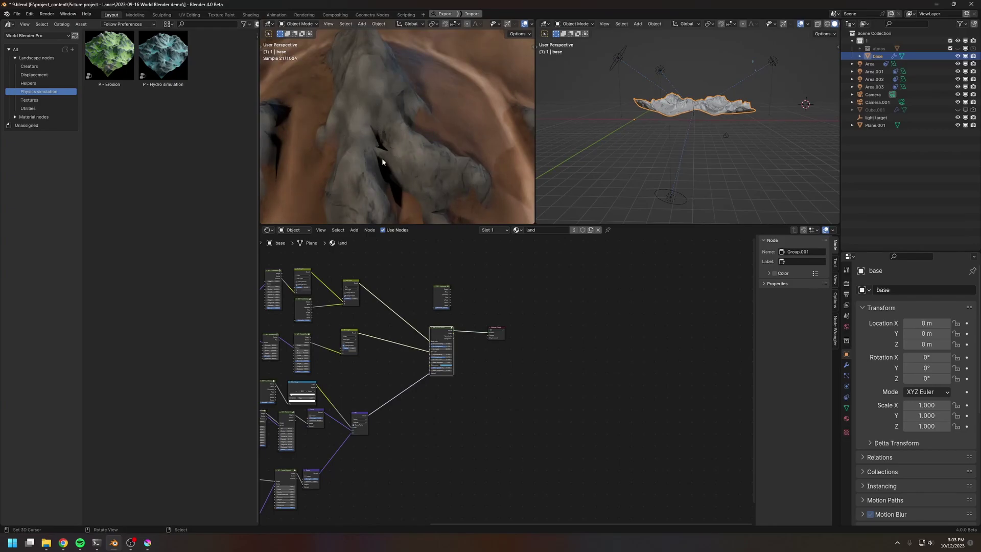
scroll(381, 151, "down", 1)
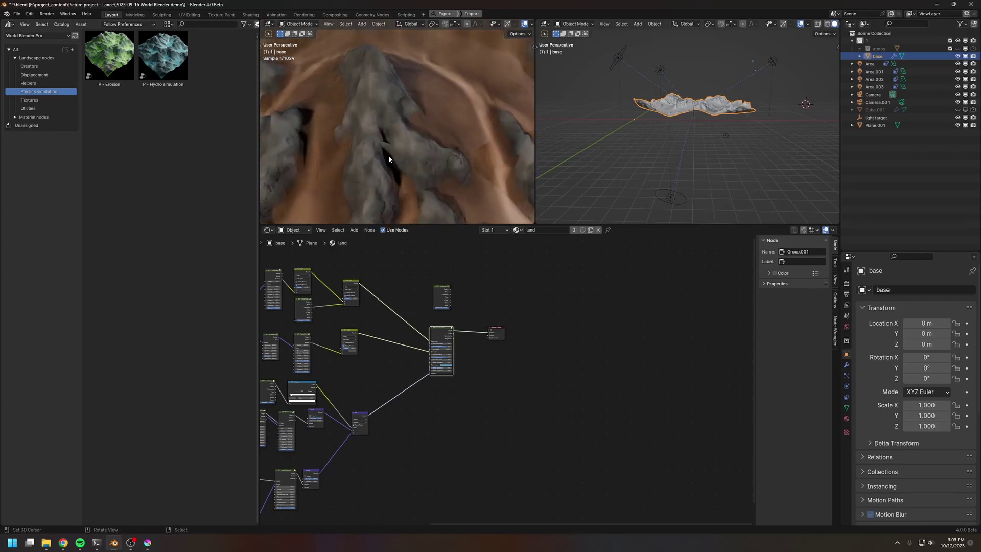
scroll(397, 163, "down", 4)
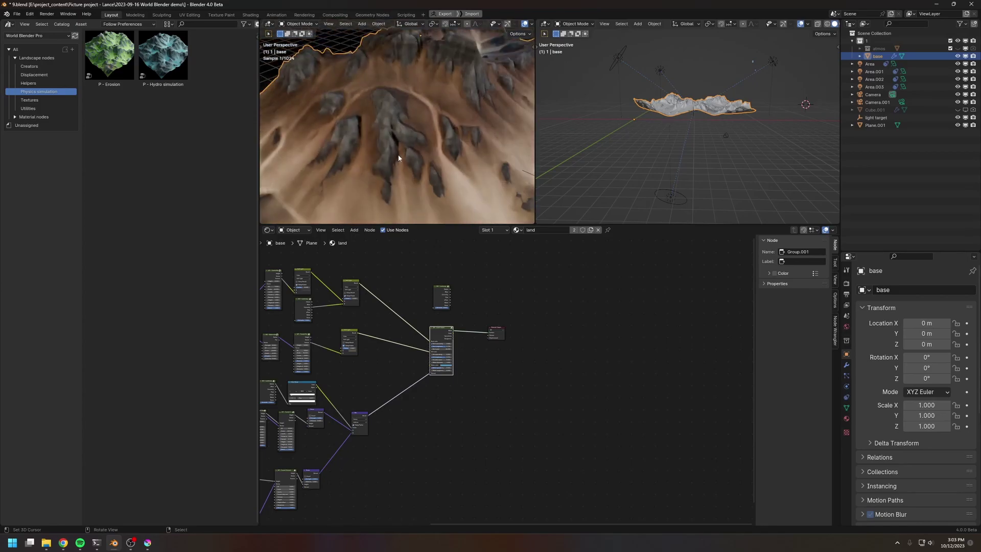
middle_click_drag(443, 123, 419, 97)
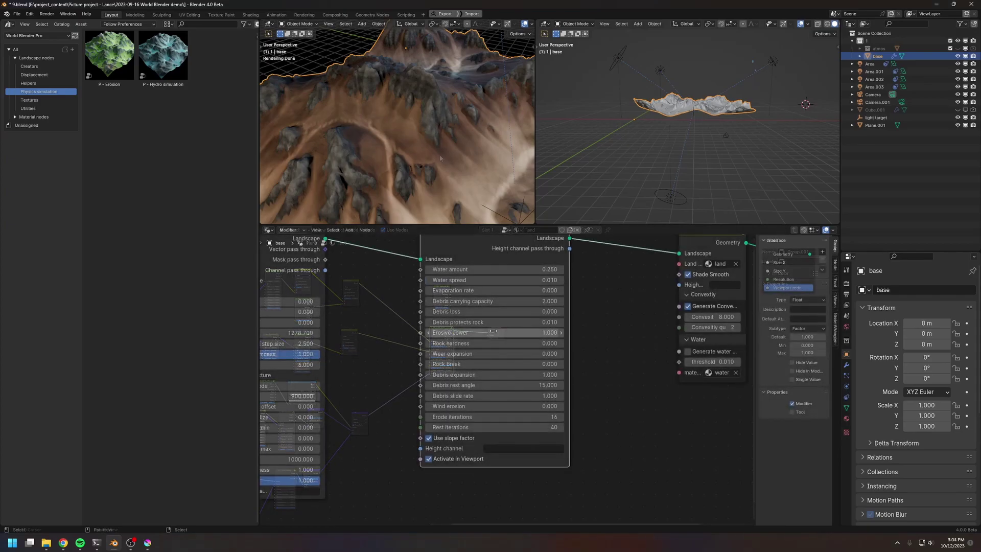
- Set Erosive power to 0.5 on the P - Erosion node and preview the landscape's nFlow output on the terrain
double_click(489, 332)
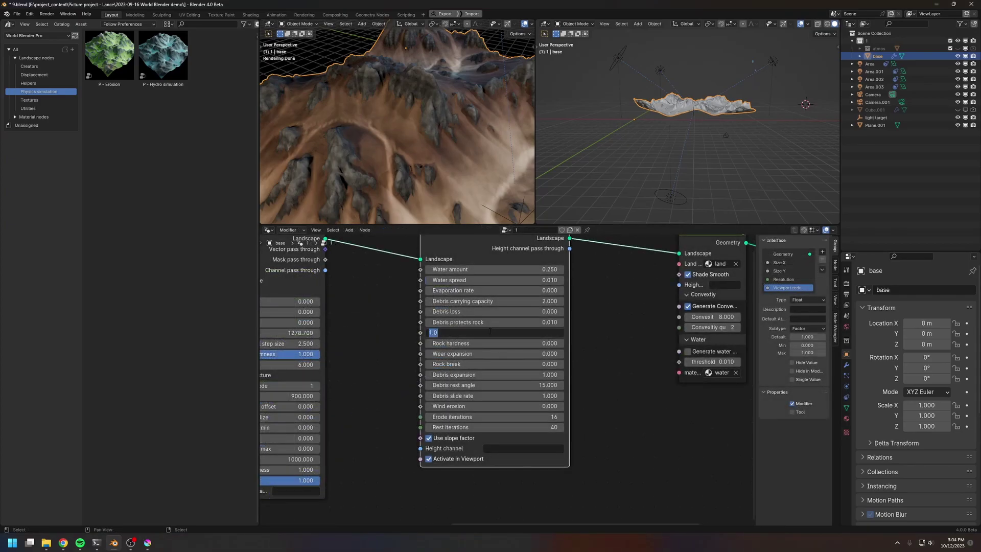
type(".5")
key("Return")
mouse_move(389, 171)
middle_mouse_down()
mouse_move(435, 166)
mouse_move(385, 148)
mouse_move(402, 129)
mouse_move(401, 181)
middle_mouse_up()
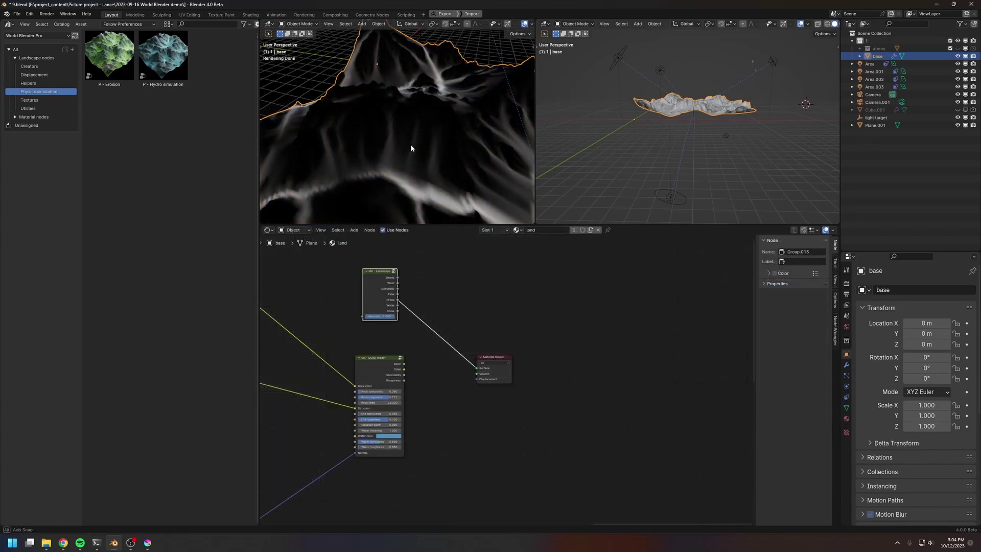
middle_click_drag(426, 158, 387, 129)
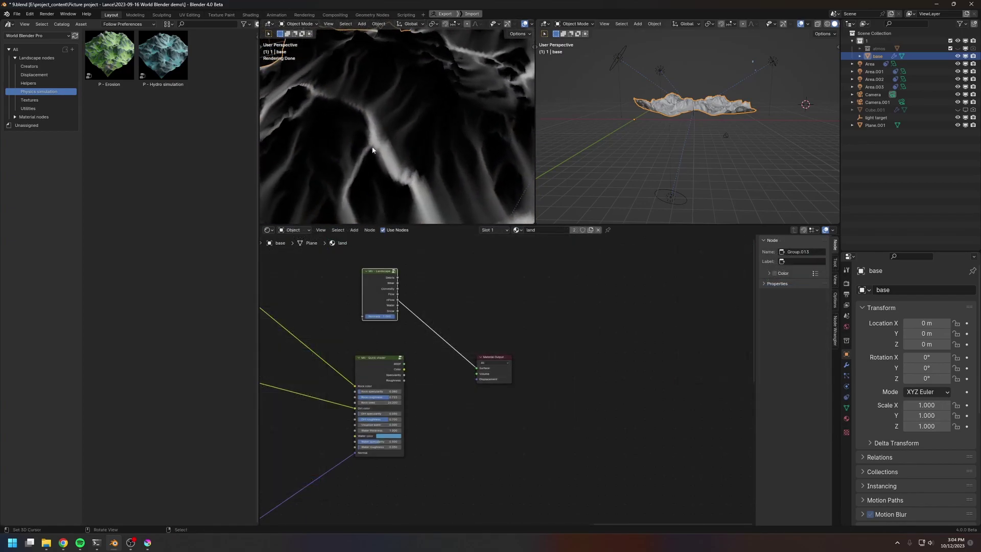
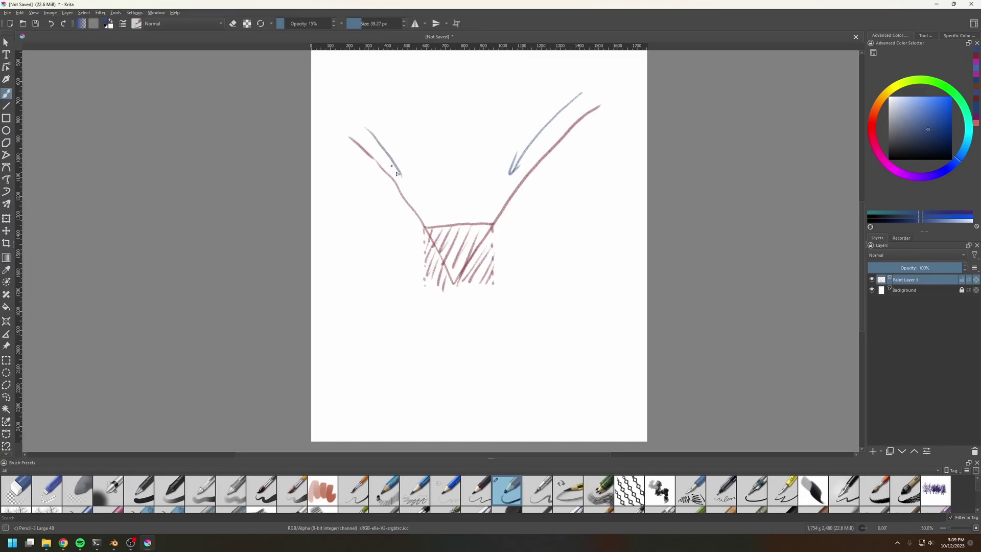
- In Krita, add blue water levels, shaded banks and a red-hatched debris layer to the valley cross-section sketch
mouse_move(460, 223)
left_mouse_down()
mouse_move(447, 225)
mouse_move(484, 209)
mouse_move(503, 216)
left_mouse_up()
mouse_move(415, 217)
left_mouse_down()
mouse_move(417, 228)
mouse_move(475, 198)
mouse_move(522, 193)
mouse_move(500, 236)
left_mouse_up()
scroll(516, 255, "up", 1)
left_click_drag(524, 200, 502, 236)
left_click_drag(523, 212, 513, 230)
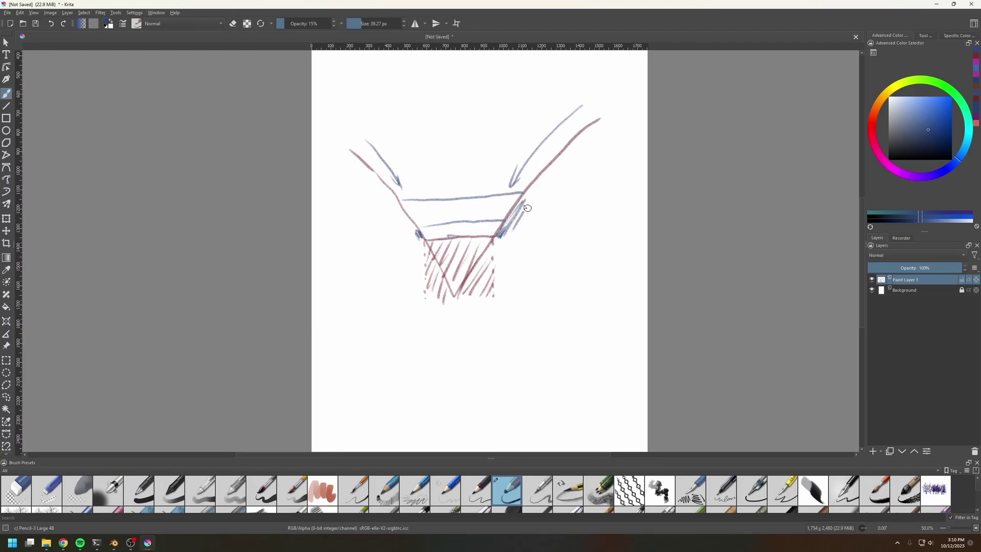
left_click_drag(398, 205, 417, 242)
left_click_drag(401, 226, 409, 241)
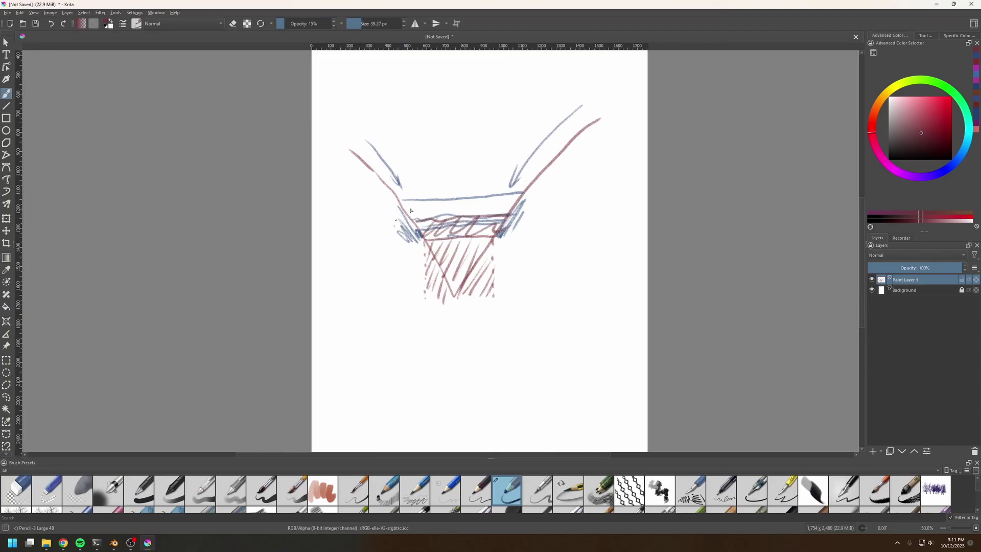
mouse_move(481, 239)
left_mouse_down()
mouse_move(473, 255)
mouse_move(455, 252)
left_mouse_up()
left_click_drag(456, 238, 449, 250)
left_click_drag(511, 220, 516, 224)
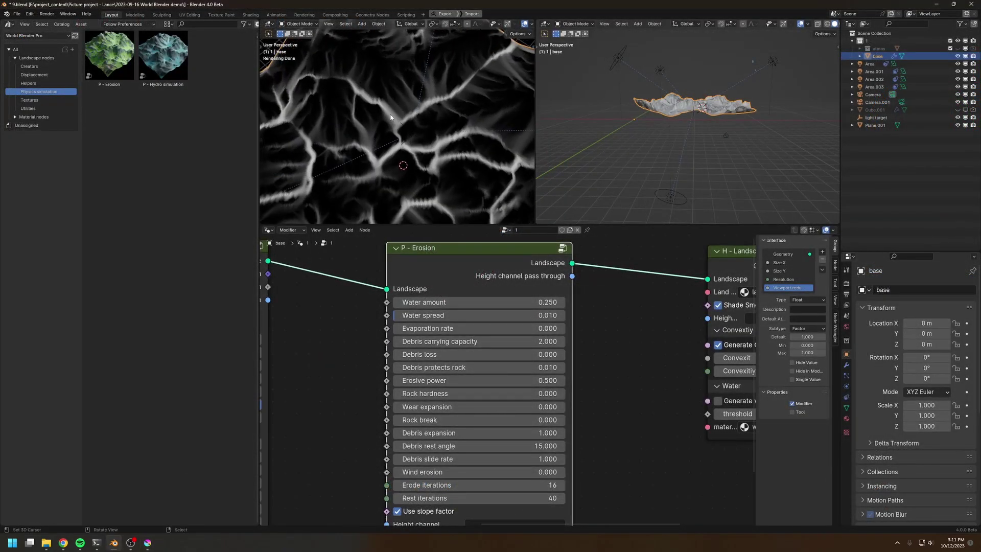
- In Blender, set Water amount to 50 on the P - Erosion node and inspect the flow and terrain
mouse_move(417, 116)
middle_mouse_down()
mouse_move(425, 102)
mouse_move(411, 102)
middle_mouse_up()
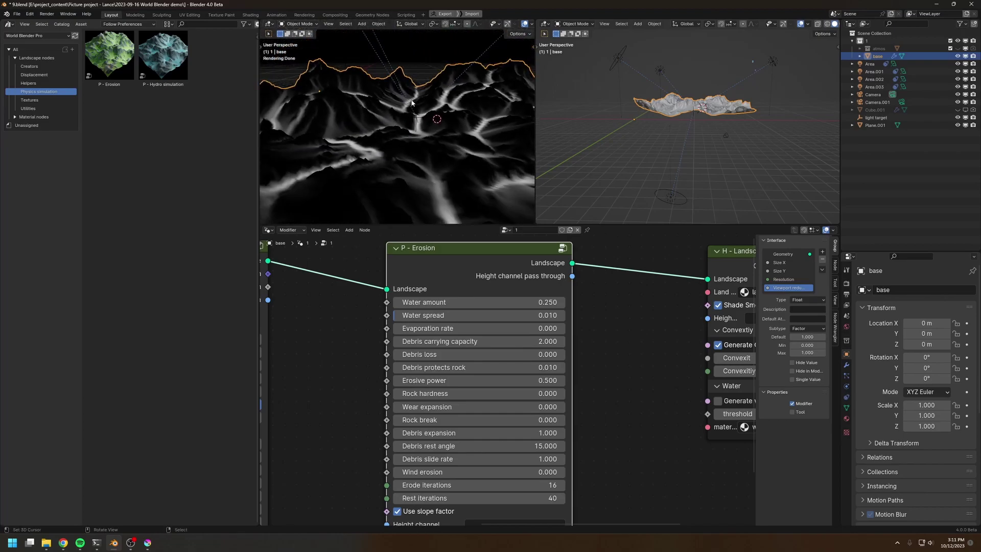
double_click(508, 302)
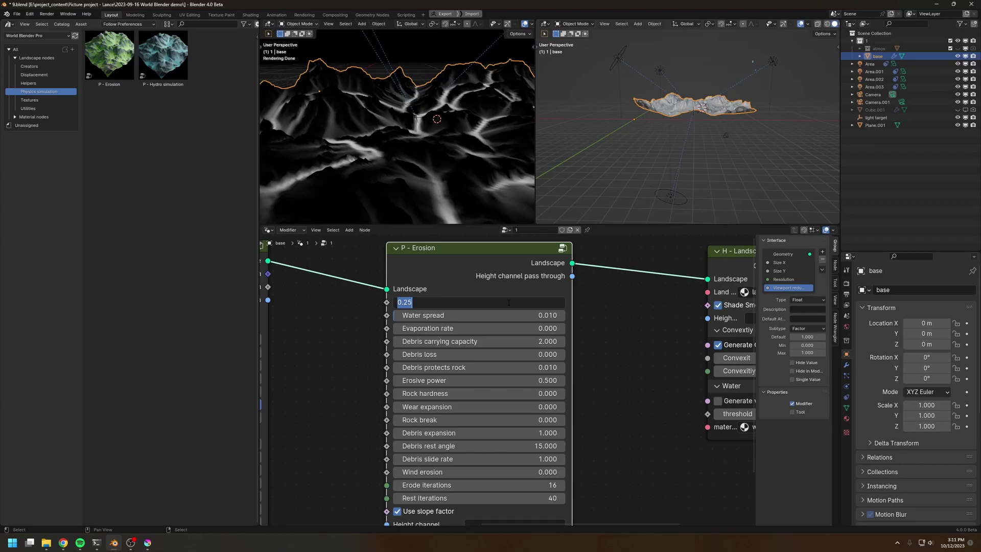
type("50")
key("Return")
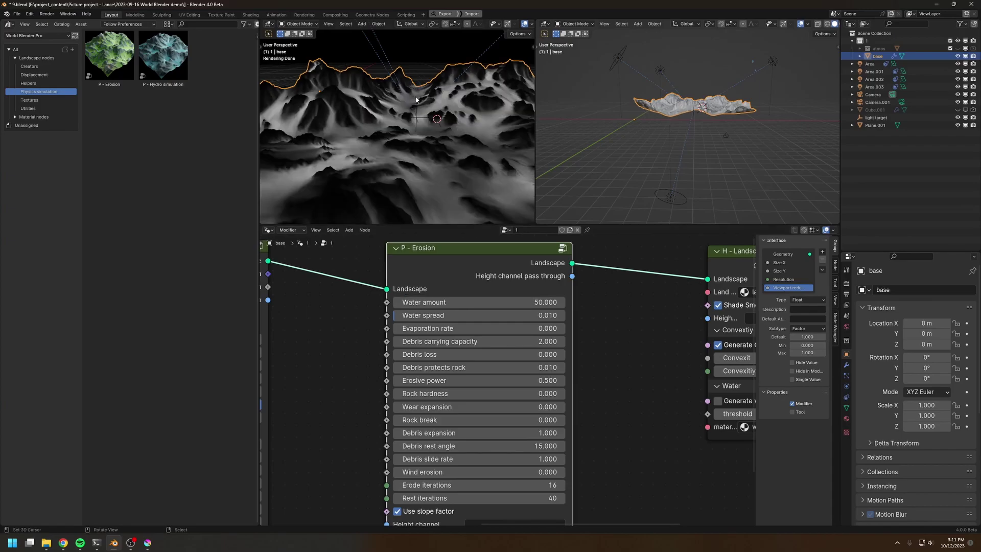
middle_click_drag(416, 99, 382, 115)
middle_click_drag(470, 119, 341, 119)
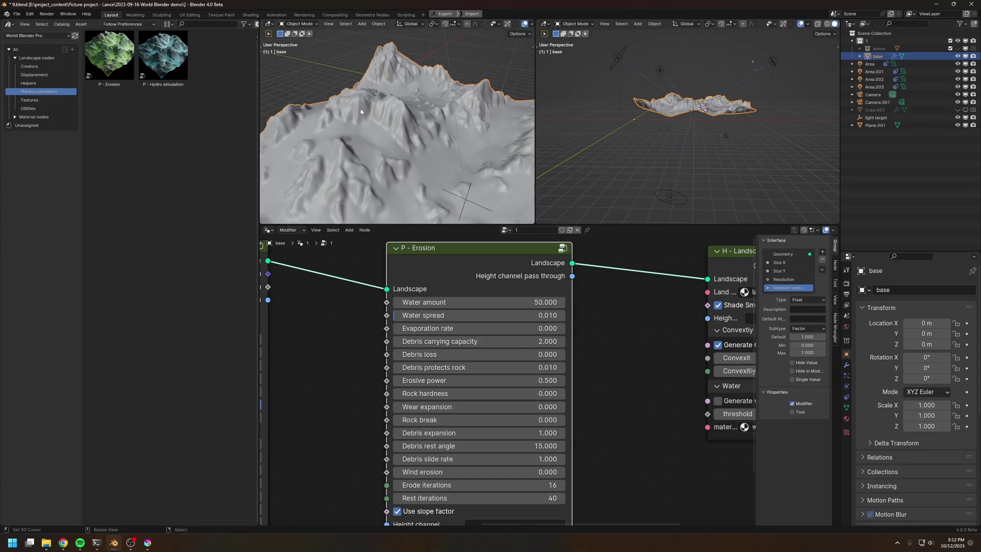
middle_click_drag(414, 114, 434, 140)
- Enable water generation on the H - Landscape node and view the water surface on the rendered terrain
scroll(476, 254, "down", 4)
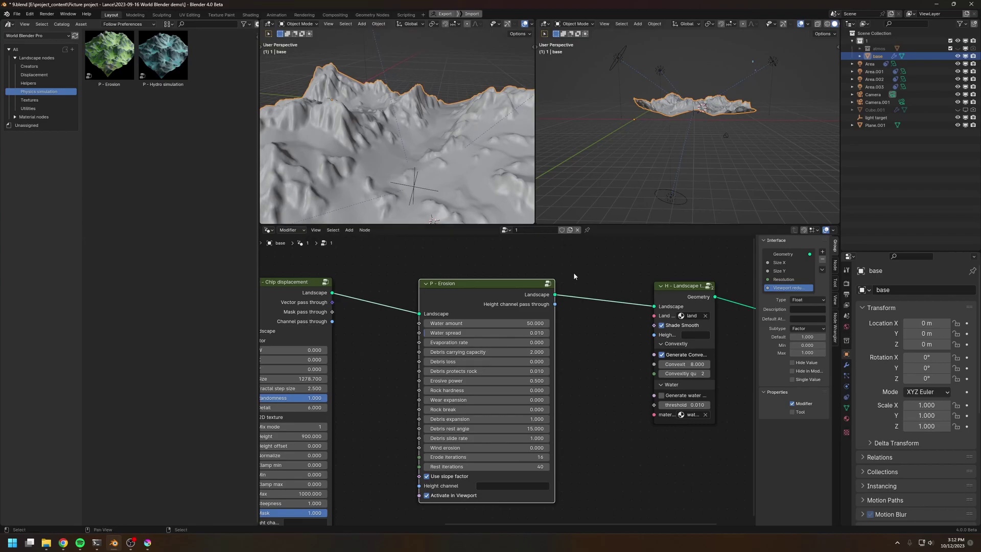
middle_click_drag(645, 389, 526, 357)
scroll(527, 356, "up", 3)
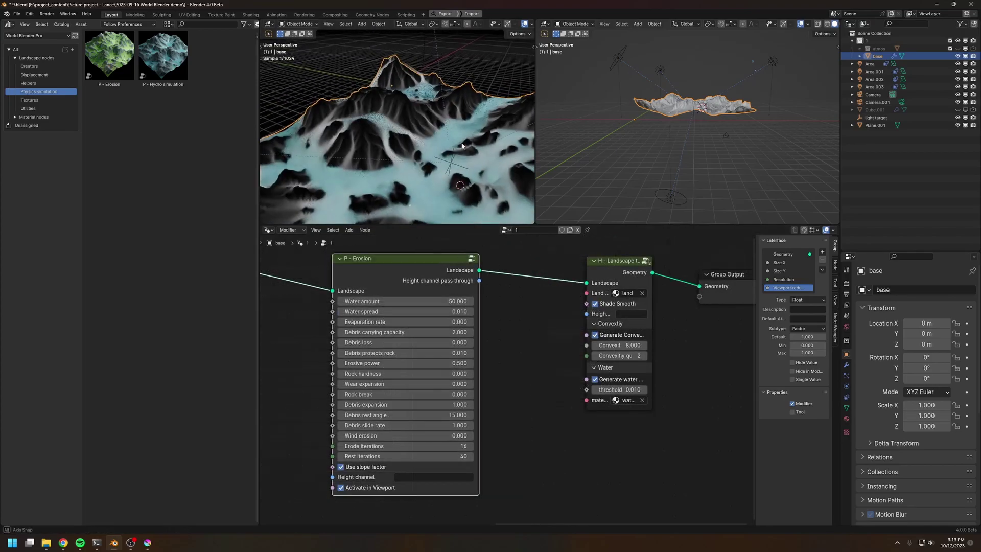
mouse_move(419, 148)
middle_mouse_down()
mouse_move(385, 131)
mouse_move(397, 149)
mouse_move(383, 102)
middle_mouse_up()
key("z")
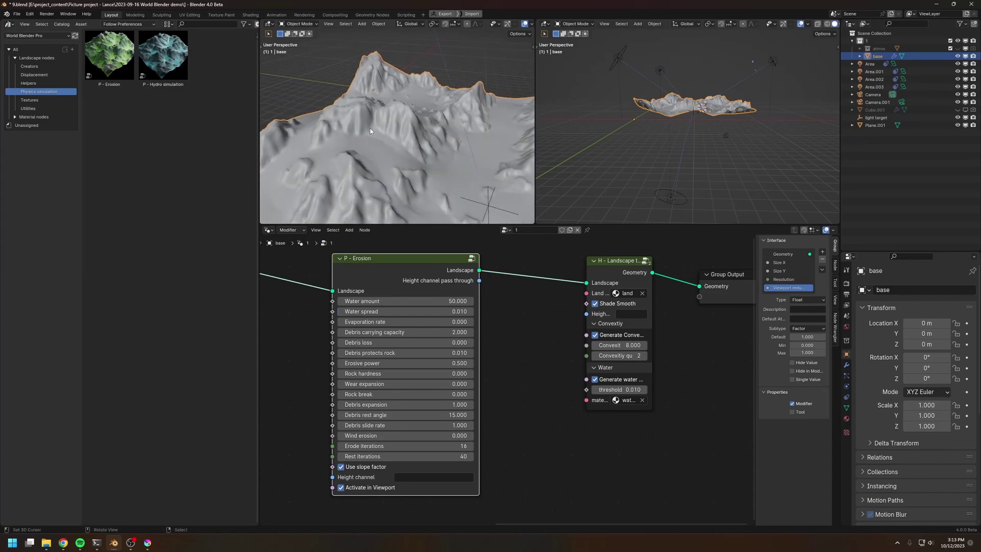
- In Krita, mark both valley banks at the waterline with thick red strokes, and return to Blender
key("alt+Tab")
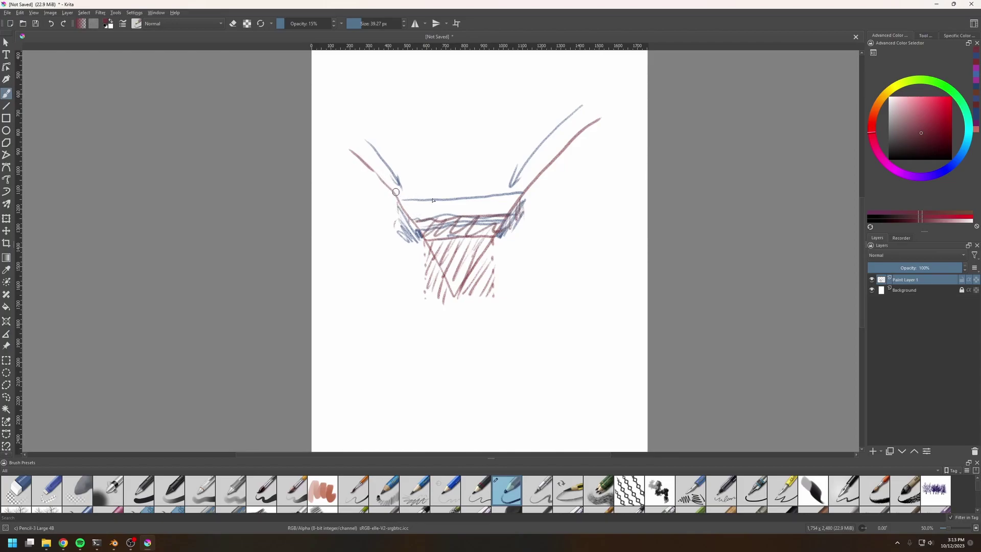
left_click_drag(395, 201, 397, 225)
left_click_drag(526, 193, 526, 227)
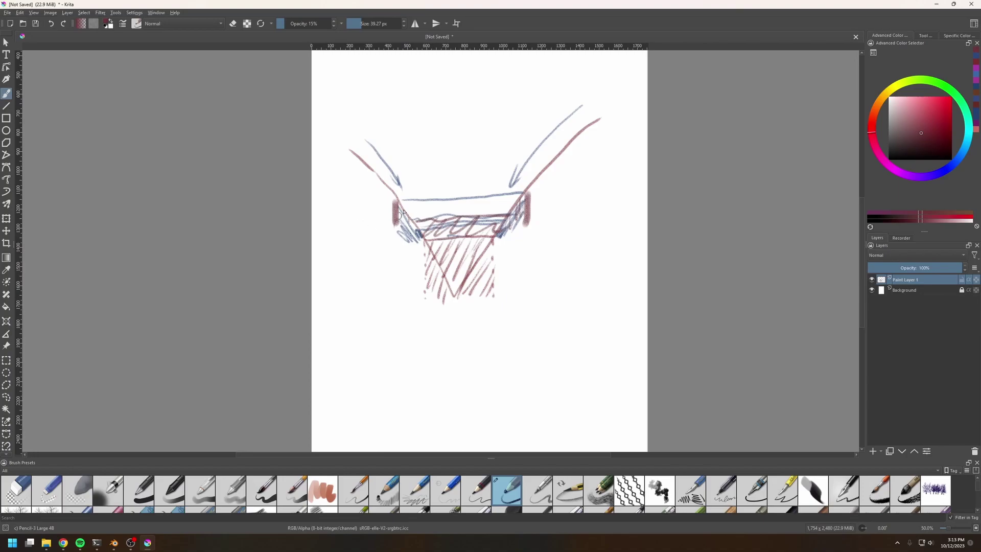
left_click_drag(400, 210, 409, 230)
key("alt+Tab")
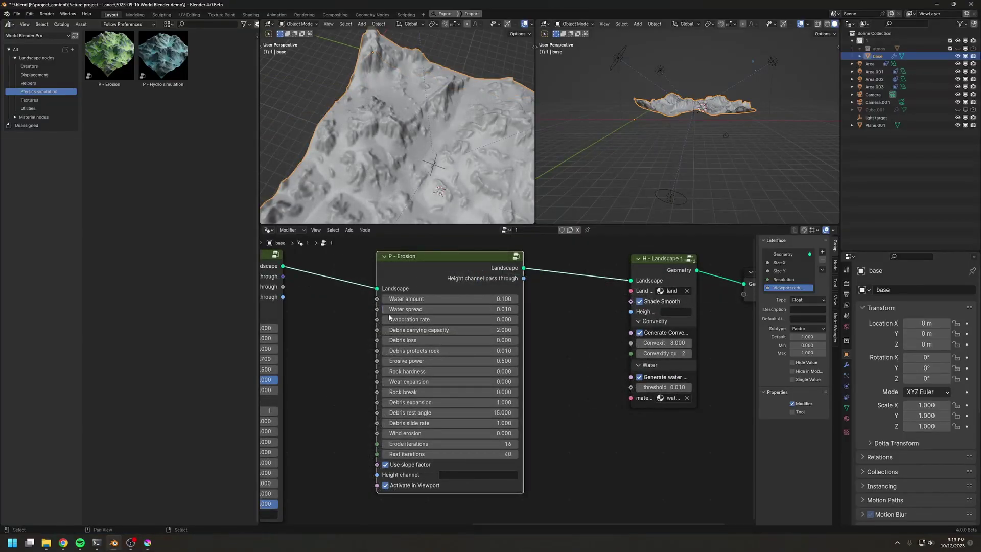
- In Krita, sketch a sharp ridge below the valley diagram with a round drop on its peak and arrows down both sides
key("alt+Tab")
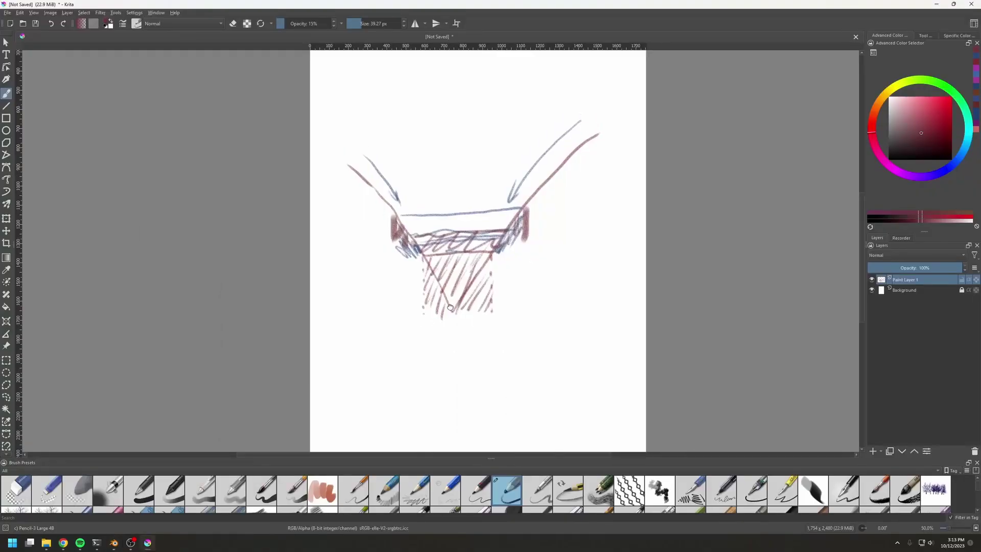
middle_click_drag(451, 306, 462, 237)
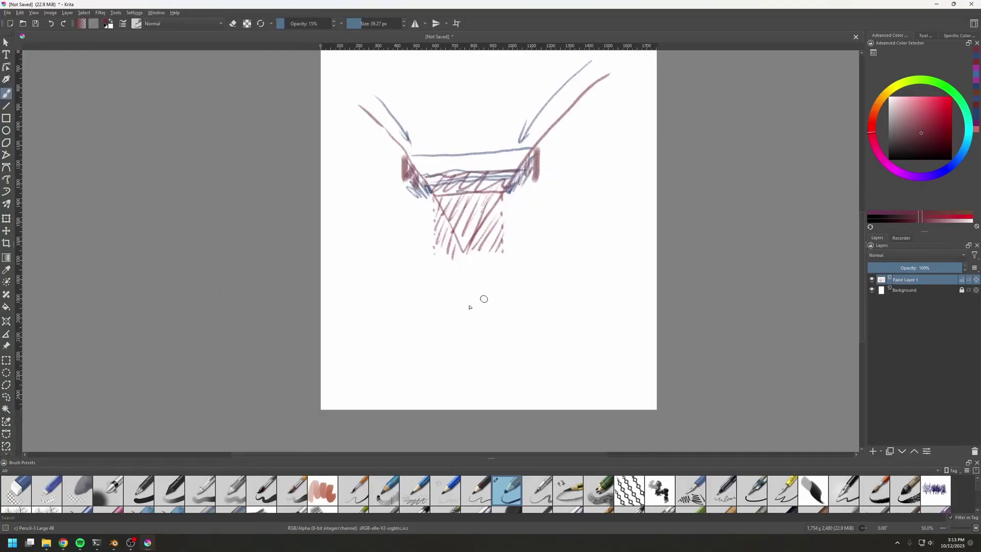
mouse_move(422, 344)
left_mouse_down()
mouse_move(456, 315)
mouse_move(486, 376)
left_mouse_up()
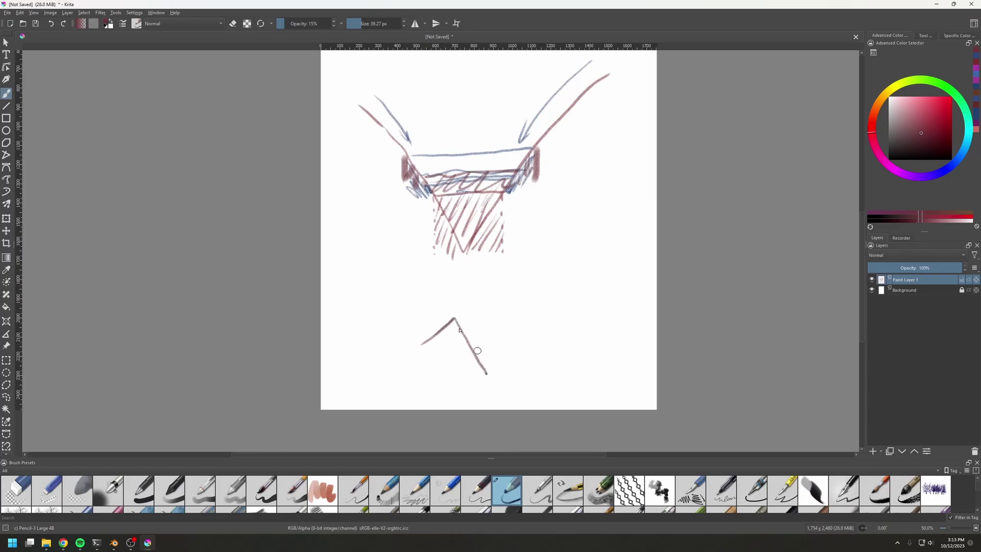
left_click_drag(453, 318, 422, 344)
left_click_drag(454, 315, 417, 347)
left_click_drag(454, 318, 487, 378)
left_click_drag(451, 306, 456, 315)
mouse_move(462, 315)
left_mouse_down()
mouse_move(471, 325)
mouse_move(434, 320)
left_mouse_up()
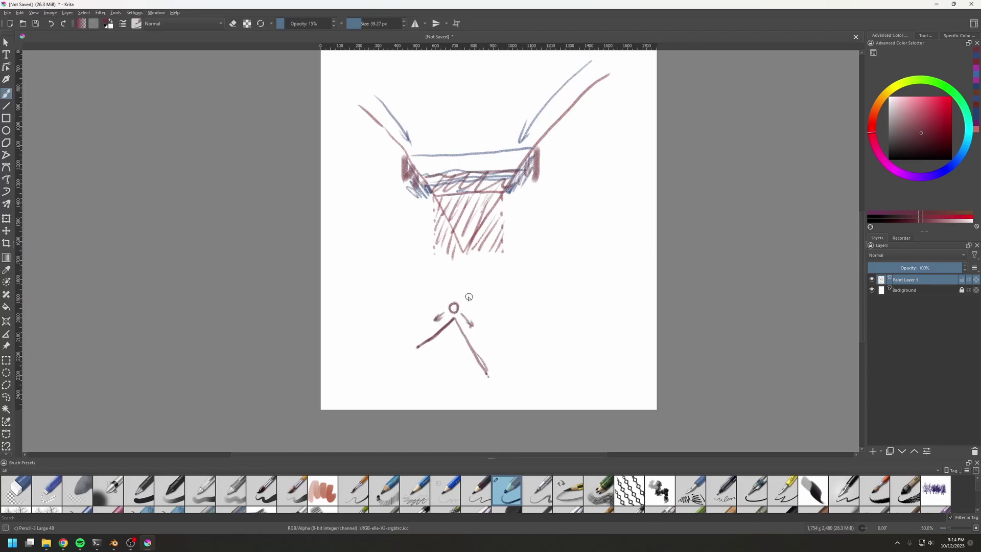
- Undo the last two strokes at the ridge and rework its peak and slopes with additional strokes
key("ctrl+z")
key("ctrl+z")
mouse_move(455, 314)
left_mouse_down()
mouse_move(481, 339)
mouse_move(484, 374)
left_mouse_up()
left_click_drag(469, 321, 478, 343, "shift")
key("e")
key("e")
left_click_drag(456, 311, 453, 307)
left_click(423, 328)
mouse_move(417, 343)
left_mouse_down()
mouse_move(424, 330)
mouse_move(418, 341)
left_mouse_up()
left_click_drag(487, 374, 488, 369)
- In Blender, set Water spread to 1 on the P - Erosion node
key("alt+Tab")
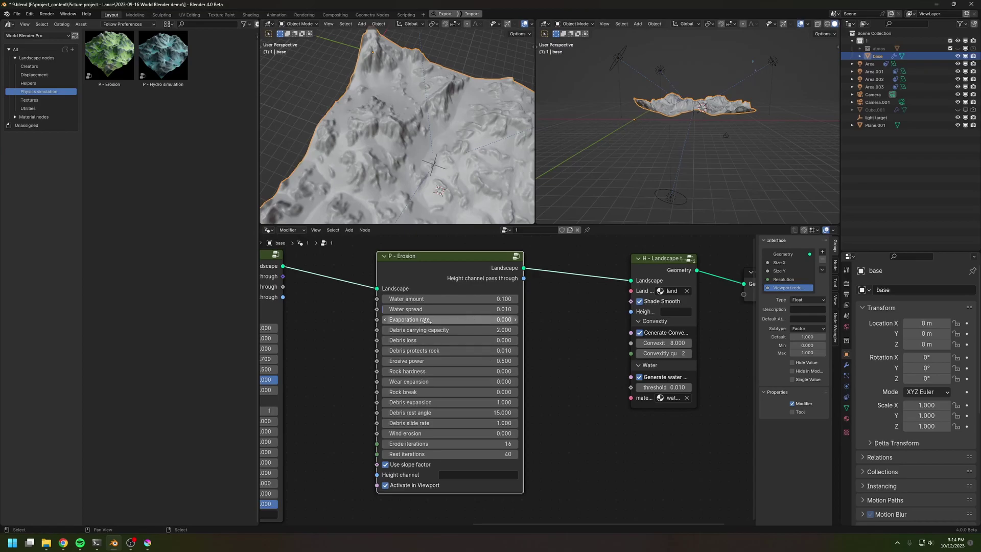
middle_click_drag(384, 167, 396, 118)
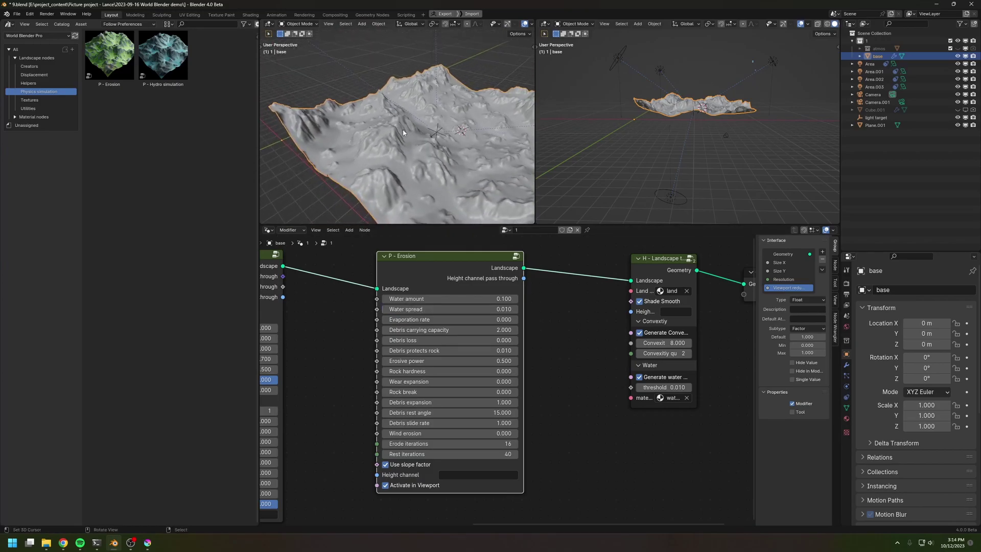
scroll(401, 143, "up", 8)
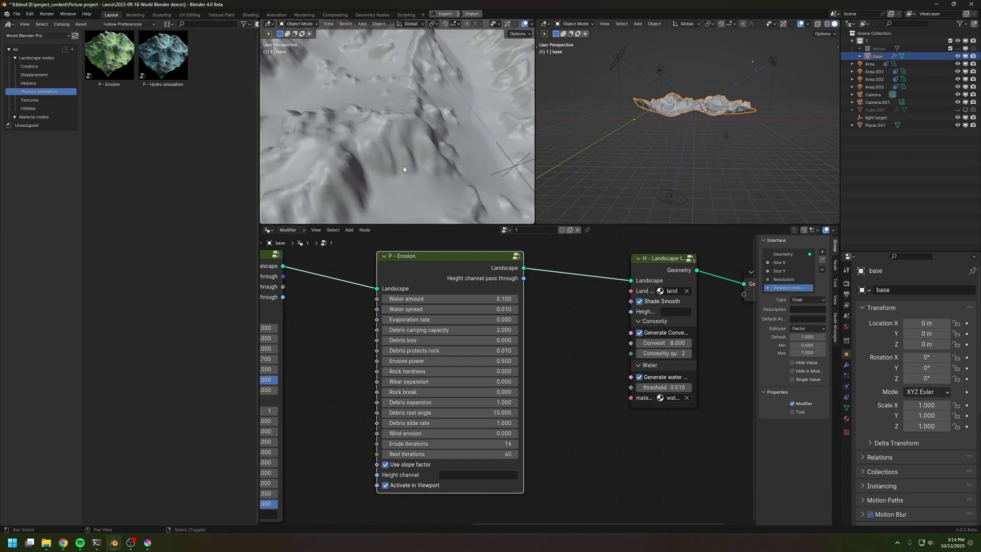
middle_click_drag(403, 166, 401, 153)
left_click(421, 309)
type("1")
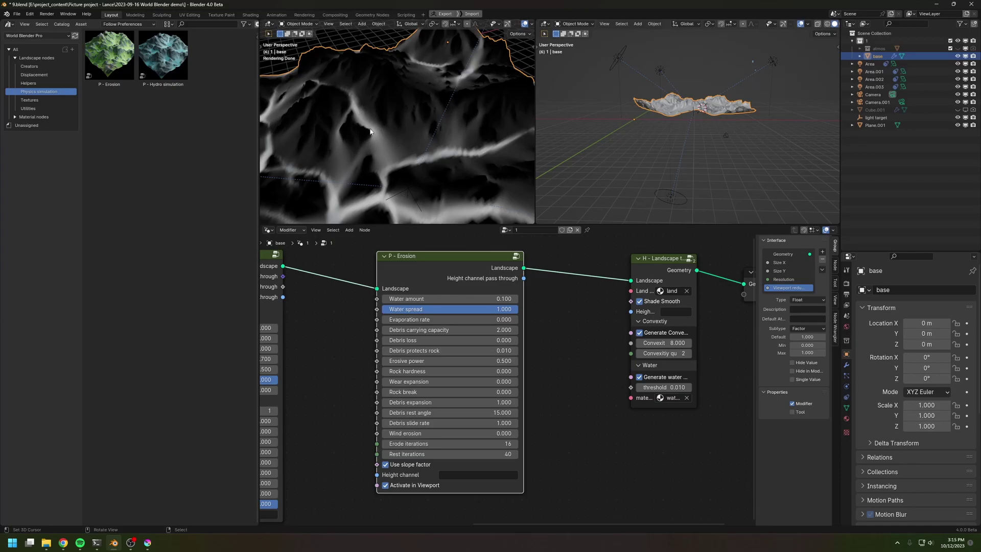
- Examine the water flow pattern across the landscape's valleys and ridges up close and from several angles
left_click_drag(386, 143, 389, 166)
mouse_move(370, 129)
left_mouse_down()
mouse_move(360, 161)
mouse_move(390, 134)
mouse_move(402, 157)
left_mouse_up()
mouse_move(376, 130)
right_mouse_down()
mouse_move(395, 150)
mouse_move(351, 158)
right_mouse_up()
scroll(383, 149, "down", 3)
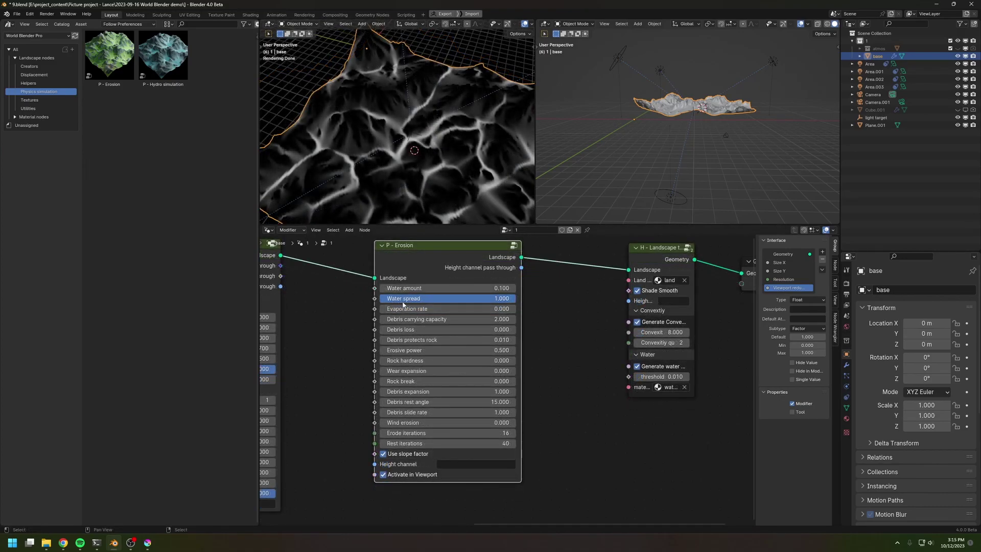
middle_click_drag(411, 121, 427, 108)
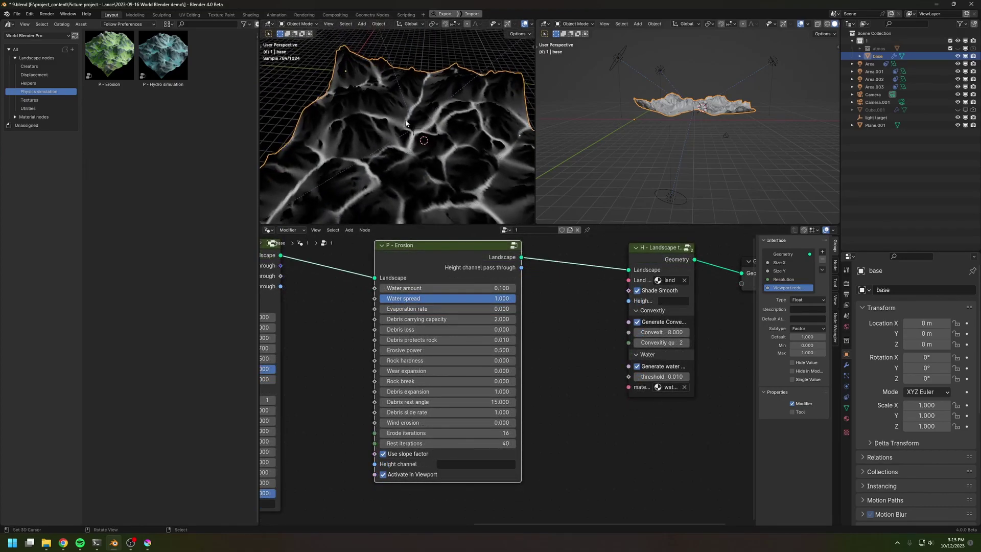
middle_click_drag(429, 319, 432, 316)
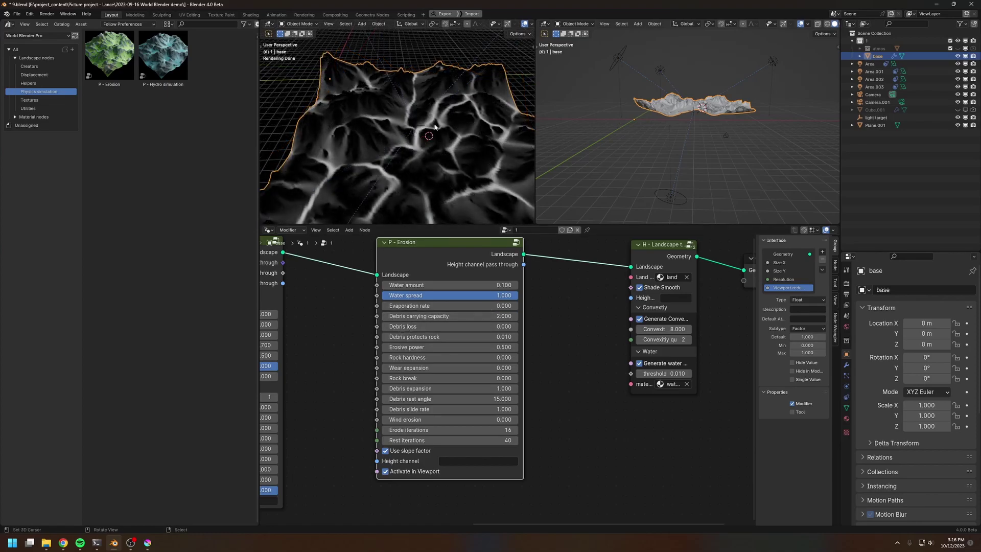
middle_click_drag(428, 144, 448, 131)
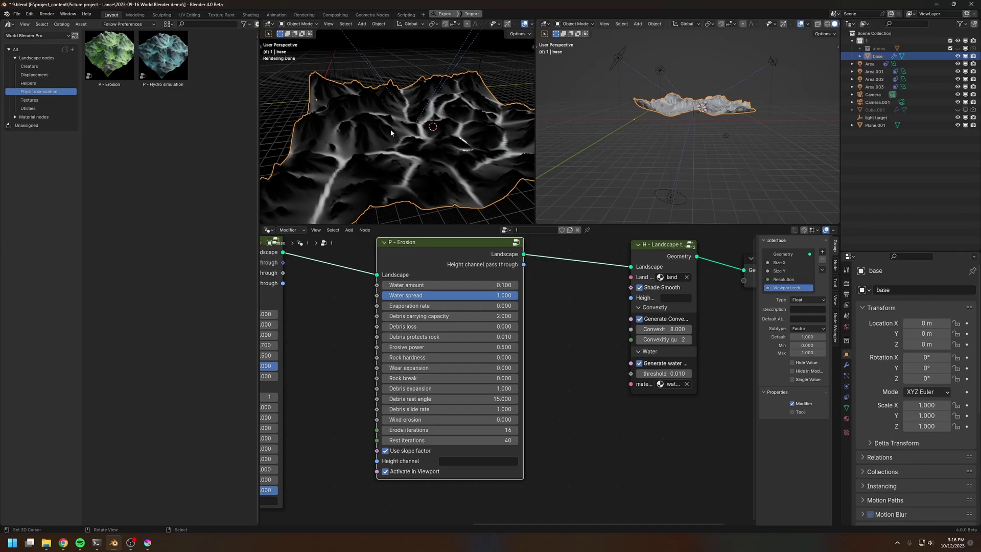
- Review the Debris loss and Debris protects rock settings of the P - Erosion node against the landscape, without changing them
left_click(406, 326)
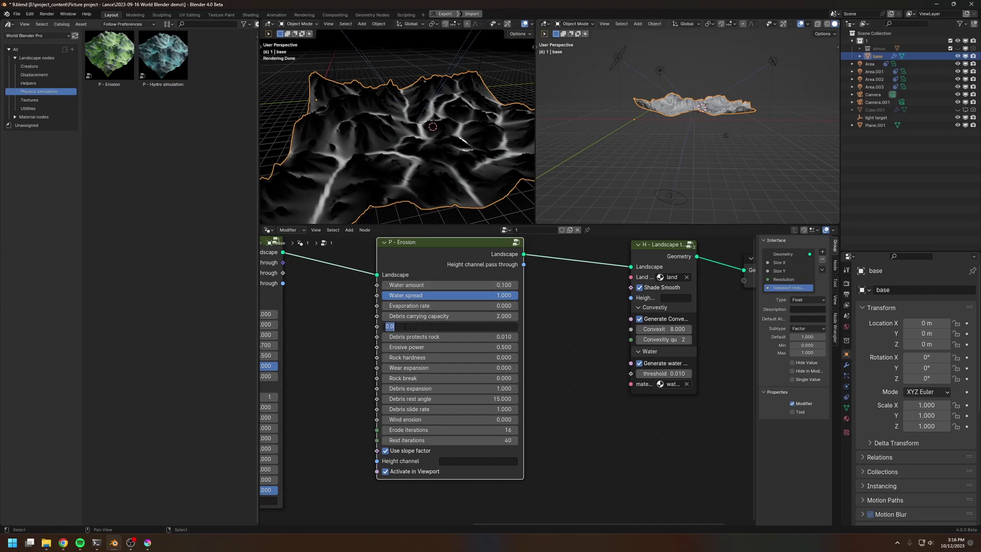
key("Escape")
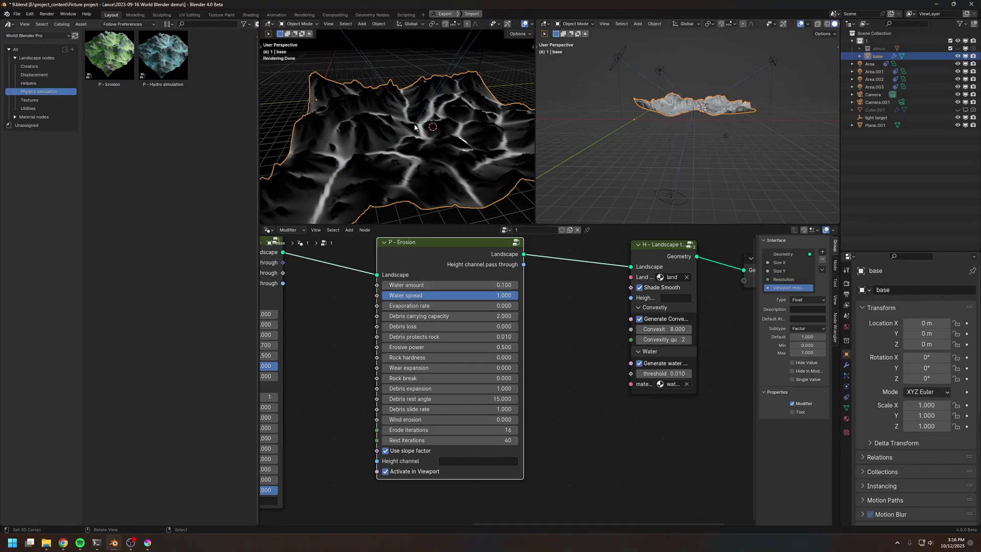
left_click(409, 337)
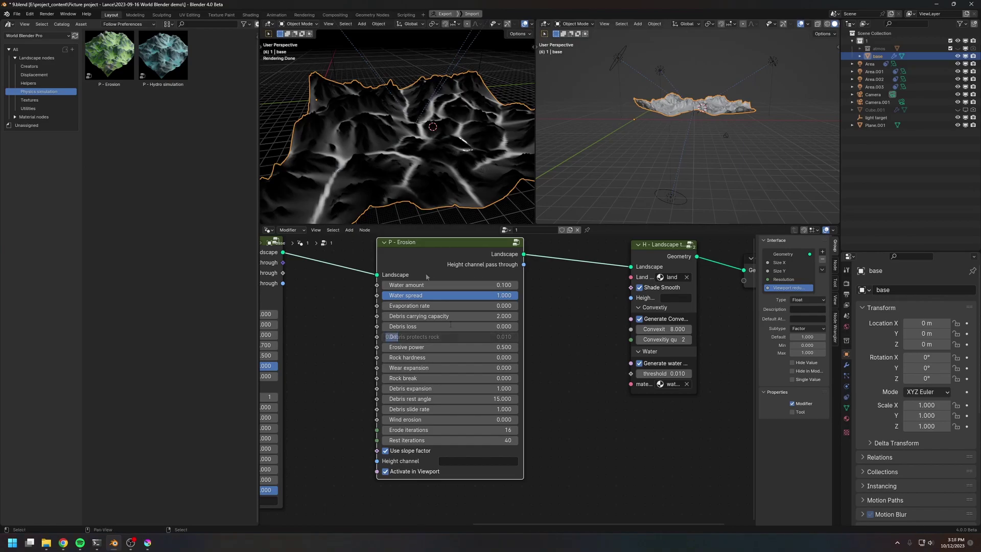
key("Return")
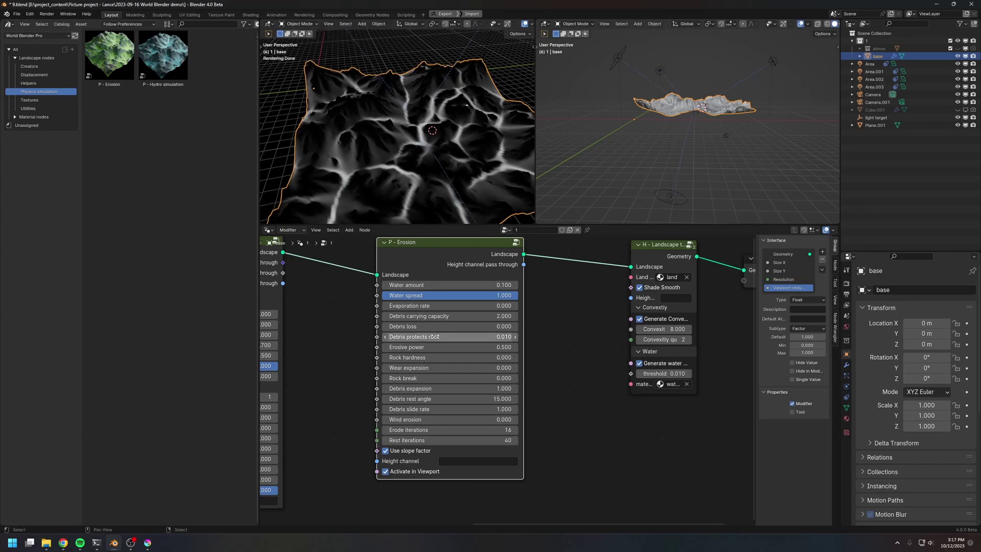
middle_click_drag(388, 175, 369, 115)
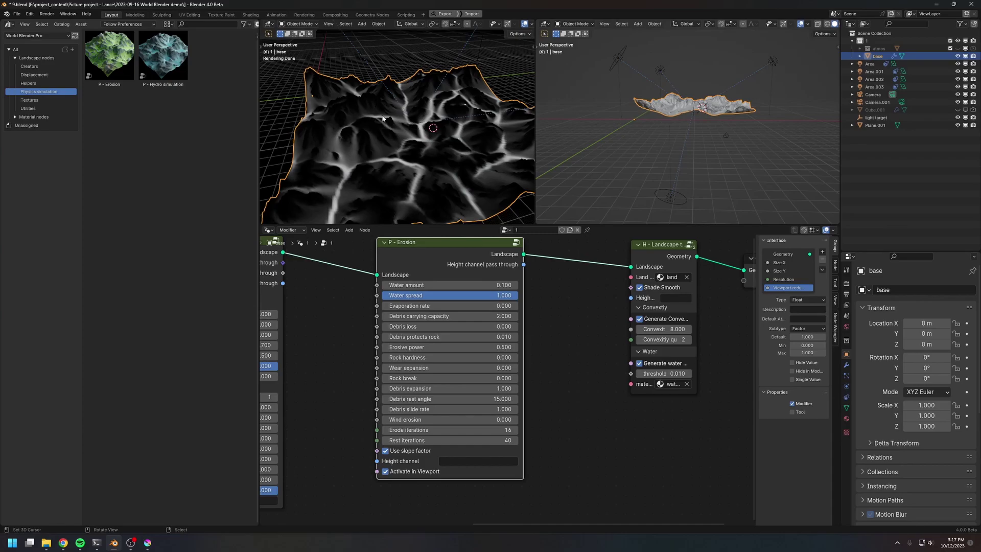
middle_click_drag(427, 362, 423, 348)
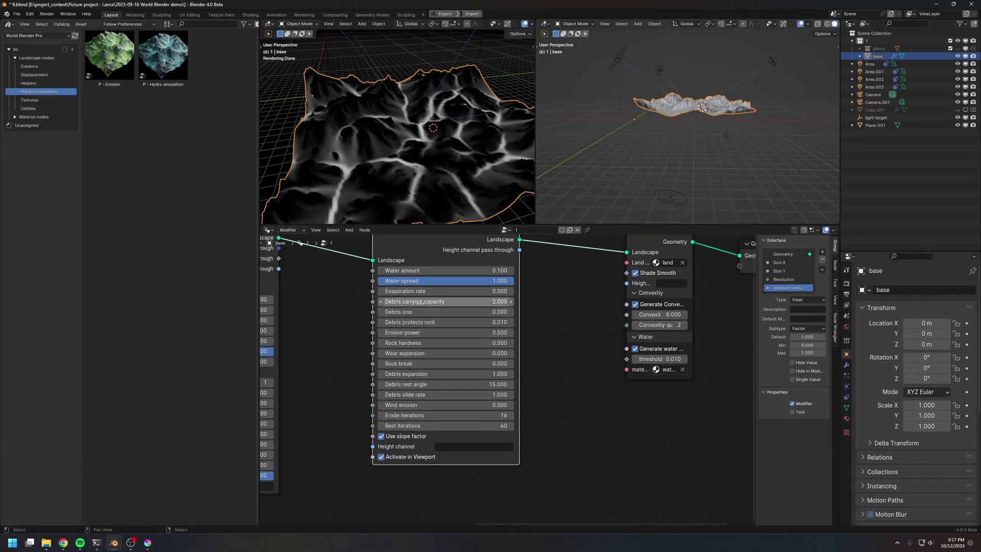
middle_click_drag(593, 294, 587, 308)
middle_click_drag(533, 331, 569, 329)
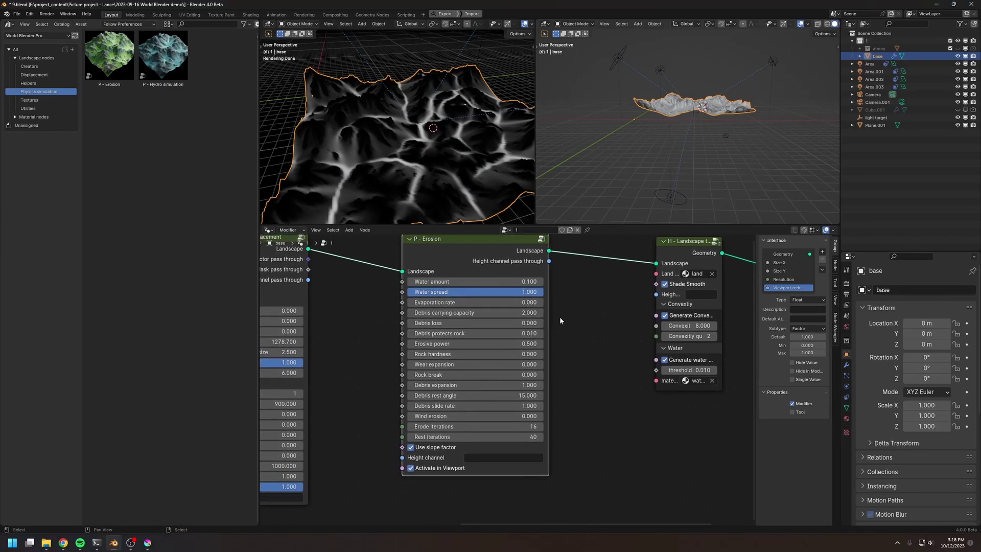
- Switch to Krita and sketch a stepped mountain slope curving down to a flat valley floor, with small debris marks along it
middle_click_drag(588, 307, 602, 312)
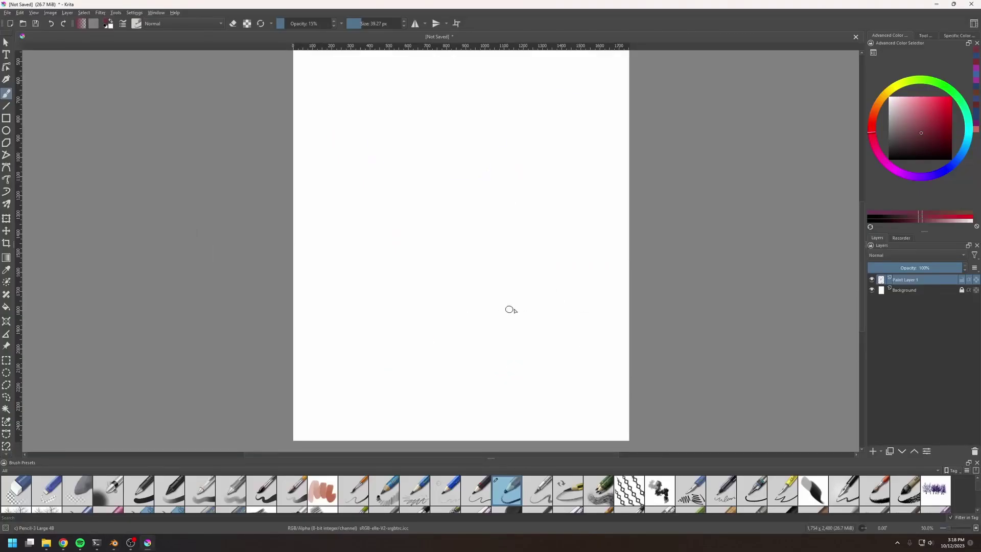
middle_click_drag(534, 338, 539, 352)
mouse_move(588, 161)
left_mouse_down()
mouse_move(505, 241)
mouse_move(461, 339)
left_mouse_up()
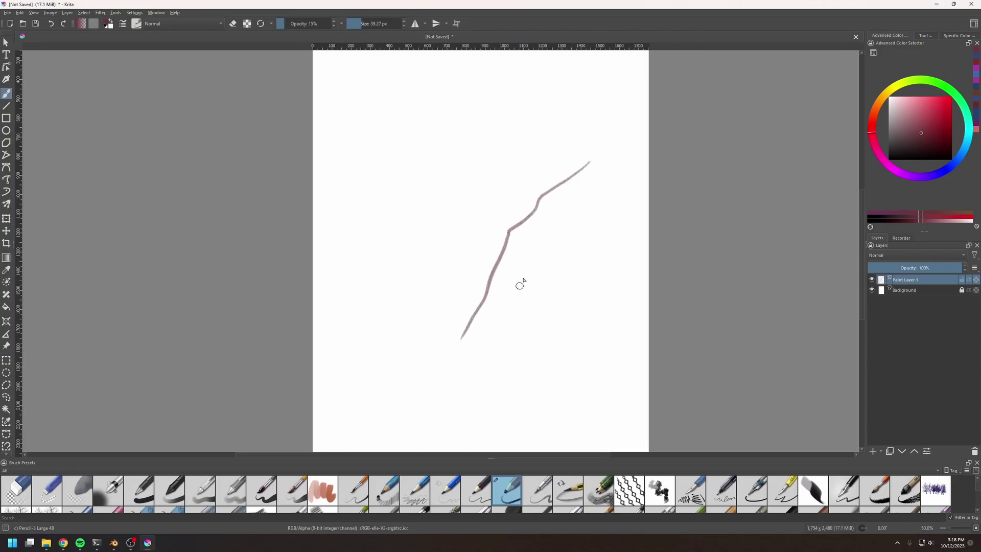
left_click_drag(505, 254, 563, 175)
left_click_drag(455, 342, 463, 334)
left_click_drag(498, 245, 486, 266)
mouse_move(466, 310)
left_mouse_down()
mouse_move(428, 352)
mouse_move(454, 348)
mouse_move(413, 388)
mouse_move(358, 412)
mouse_move(331, 411)
left_mouse_up()
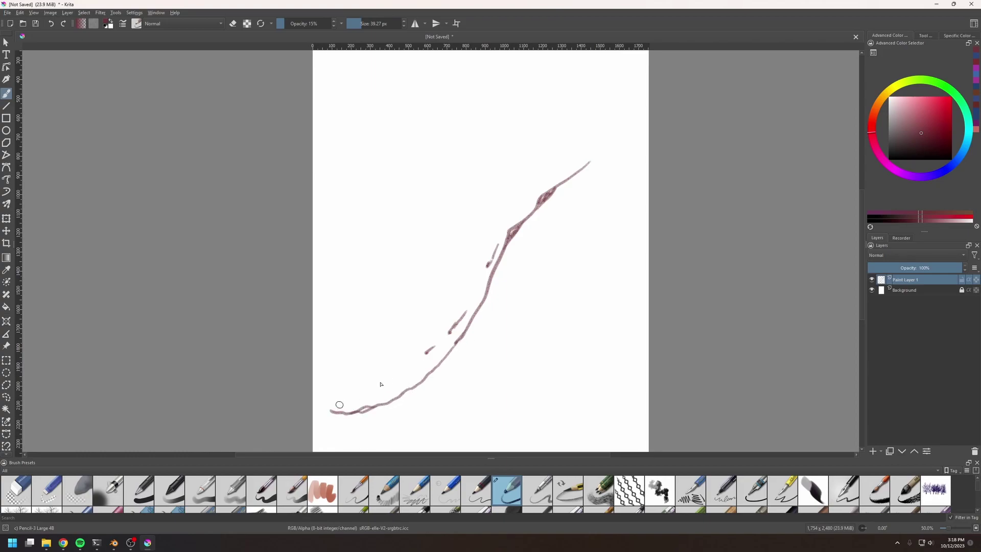
- Add layered strokes above the lower slope and valley floor of the sketch to show accumulated debris
left_click_drag(484, 294, 323, 407)
left_click_drag(436, 325, 486, 292)
left_click_drag(347, 393, 474, 307)
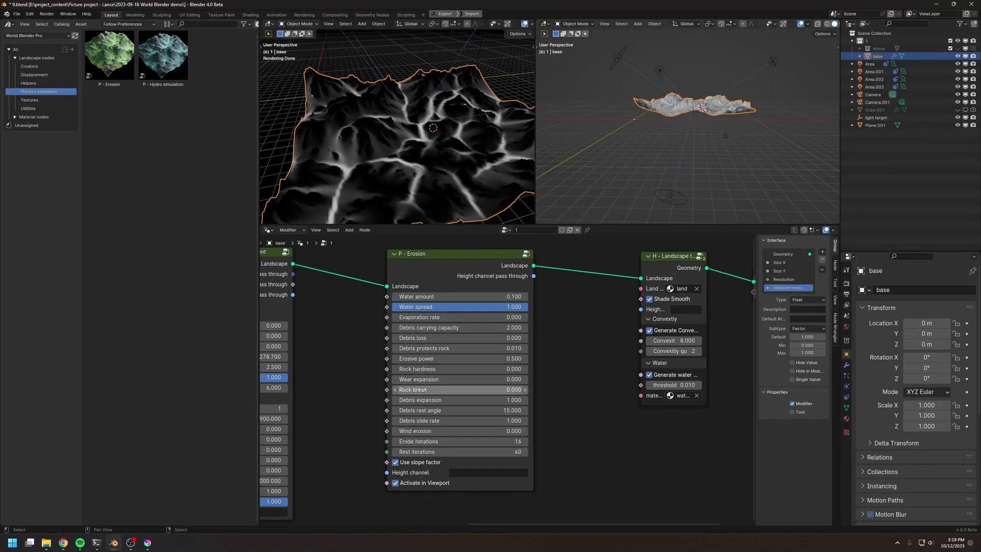
- In Blender, set Rock break to 0.02 on the P - Erosion node
left_click(471, 390)
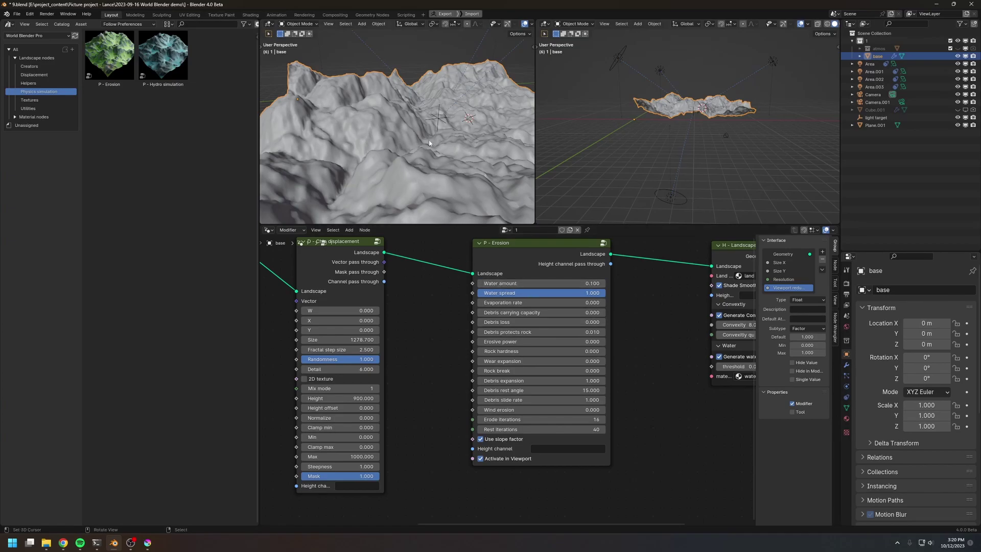
left_click(521, 370)
type(".2")
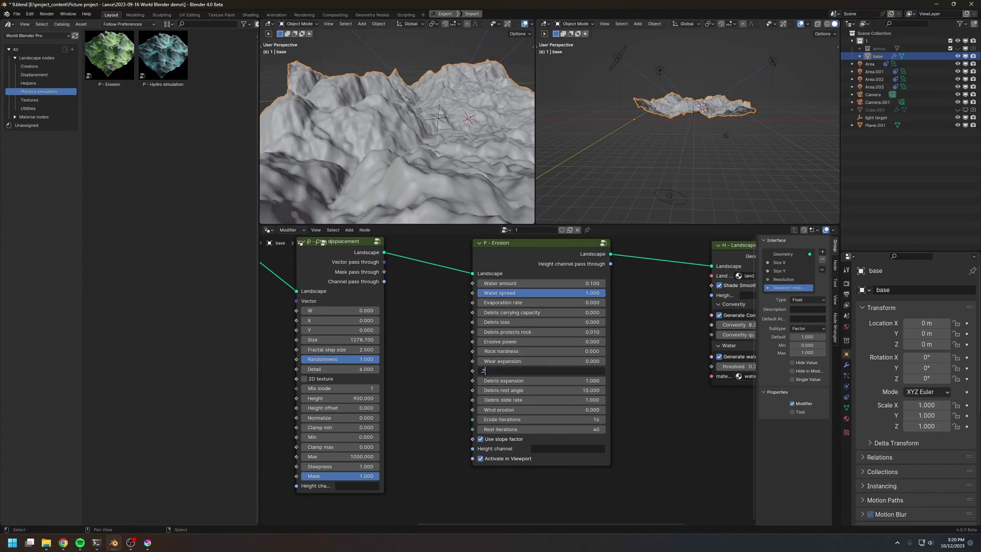
key("Return")
mouse_move(449, 123)
middle_mouse_down()
mouse_move(363, 139)
mouse_move(319, 103)
mouse_move(367, 142)
mouse_move(450, 158)
mouse_move(462, 147)
mouse_move(479, 161)
mouse_move(400, 147)
middle_mouse_up()
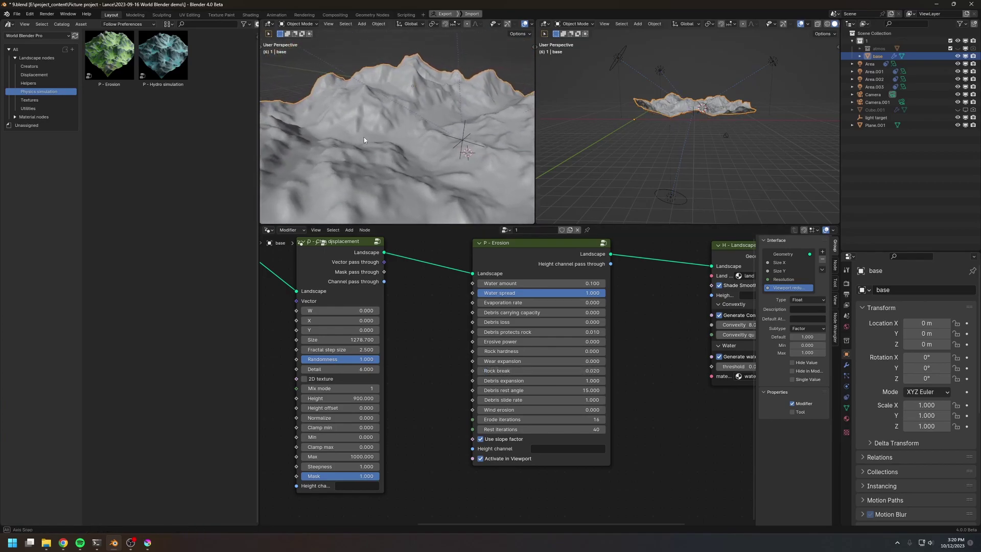
- Show the landscape in rendered shading and mark the debris slopes in the valley with annotation strokes
key("z")
left_click(350, 93)
scroll(468, 134, "up", 5)
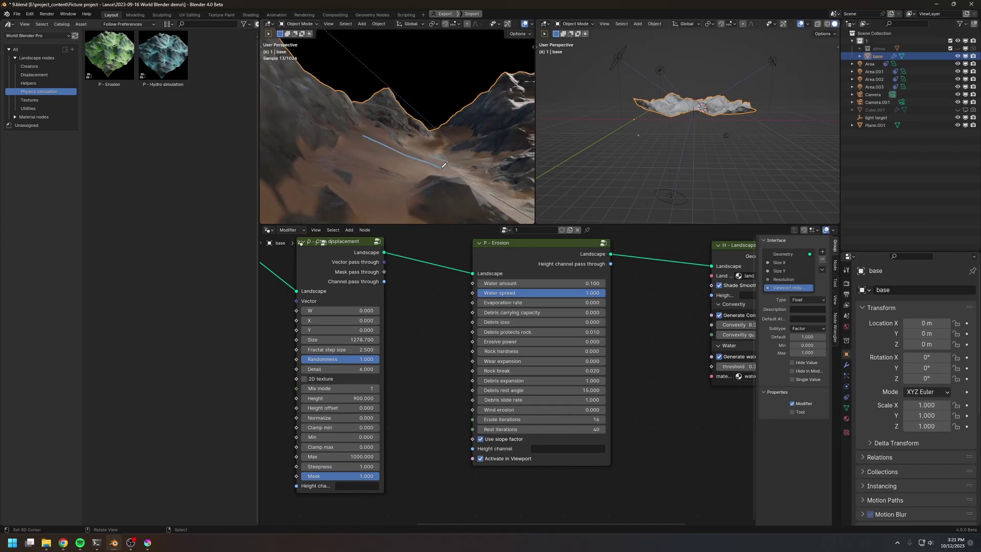
mouse_move(380, 129)
left_mouse_down()
mouse_move(429, 149)
mouse_move(450, 138)
mouse_move(457, 154)
left_mouse_up()
mouse_move(350, 165)
left_mouse_down()
mouse_move(439, 170)
mouse_move(404, 163)
left_mouse_up()
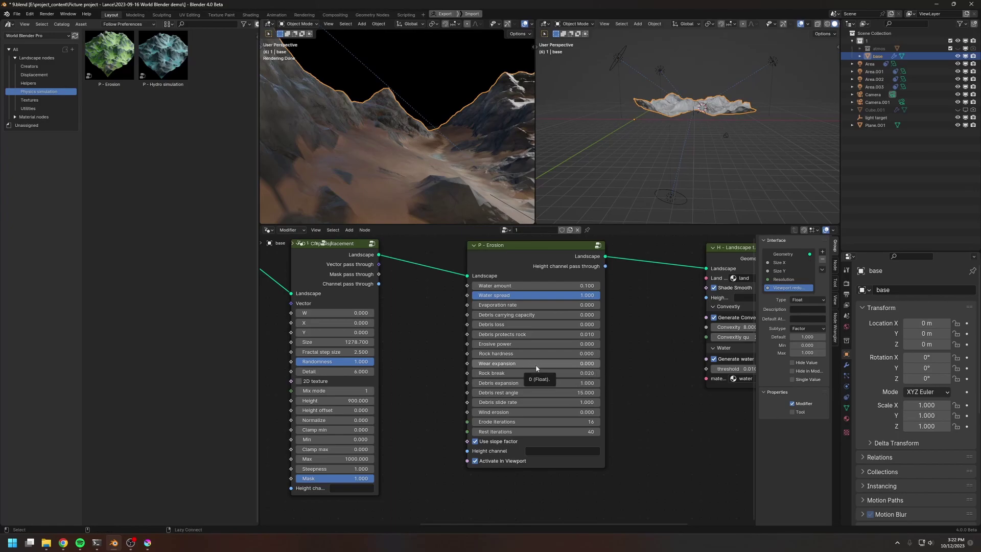
- In Krita, sketch a V-shaped valley with an arrow curving outward from each wall
key("alt+Tab")
mouse_move(384, 189)
left_mouse_down()
mouse_move(423, 227)
mouse_move(448, 300)
mouse_move(463, 237)
mouse_move(510, 153)
left_mouse_up()
left_click_drag(404, 197, 358, 165)
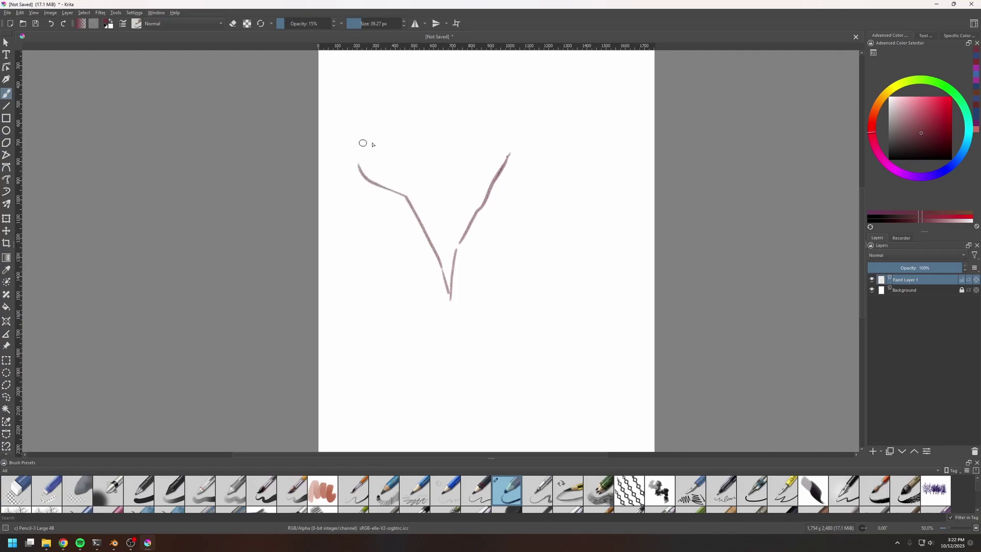
left_click_drag(510, 159, 536, 136)
mouse_move(425, 248)
left_mouse_down()
mouse_move(403, 232)
mouse_move(397, 238)
left_mouse_up()
left_click_drag(461, 256, 499, 228)
mouse_move(364, 174)
left_mouse_down()
mouse_move(403, 196)
mouse_move(449, 299)
mouse_move(469, 225)
left_mouse_up()
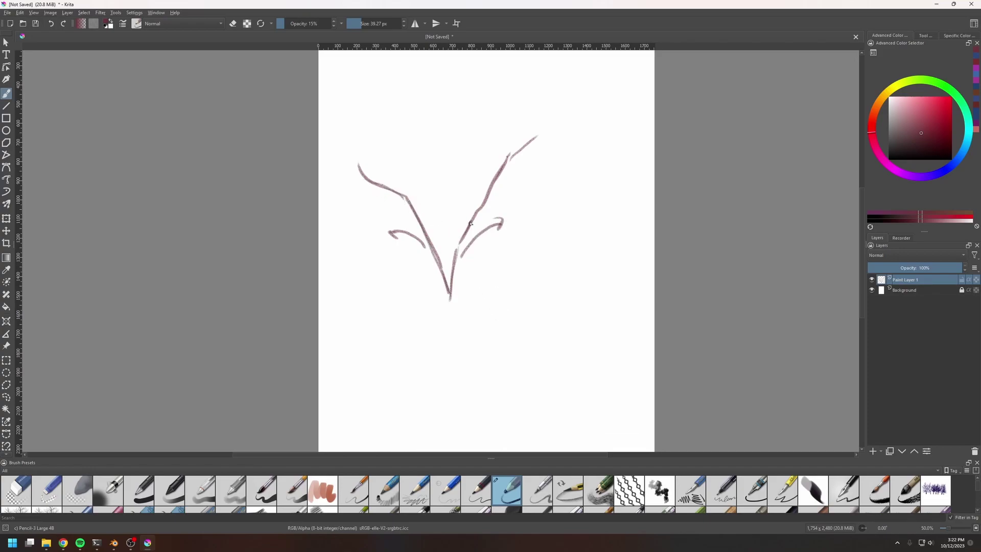
- Draw a wider outline around the V-shaped valley and hatch the bands between the old and new walls
left_click_drag(360, 168, 333, 150)
mouse_move(368, 182)
left_mouse_down()
mouse_move(395, 206)
mouse_move(450, 308)
mouse_move(538, 137)
left_mouse_up()
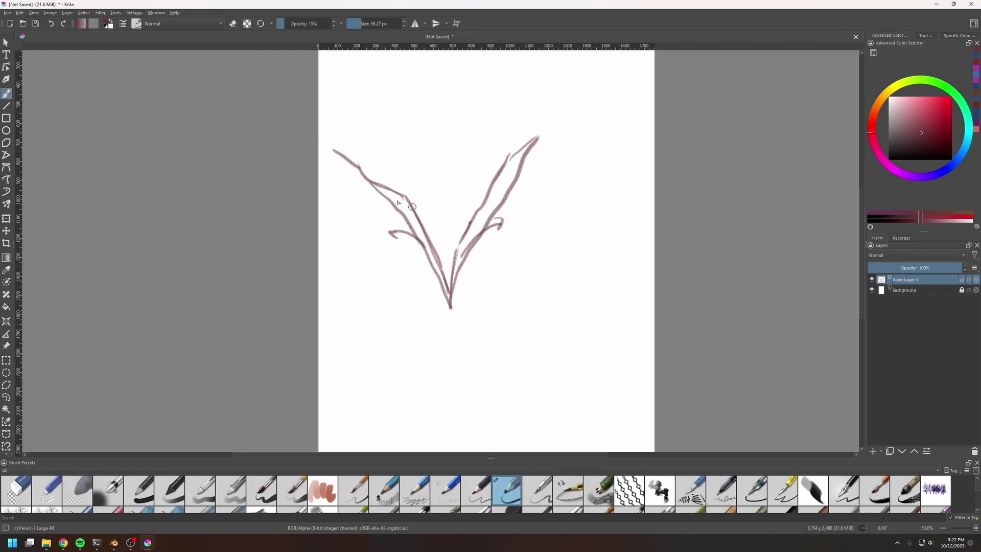
left_click_drag(389, 191, 407, 213)
left_click_drag(412, 203, 419, 236)
left_click_drag(430, 236, 437, 259)
left_click_drag(473, 224, 530, 141)
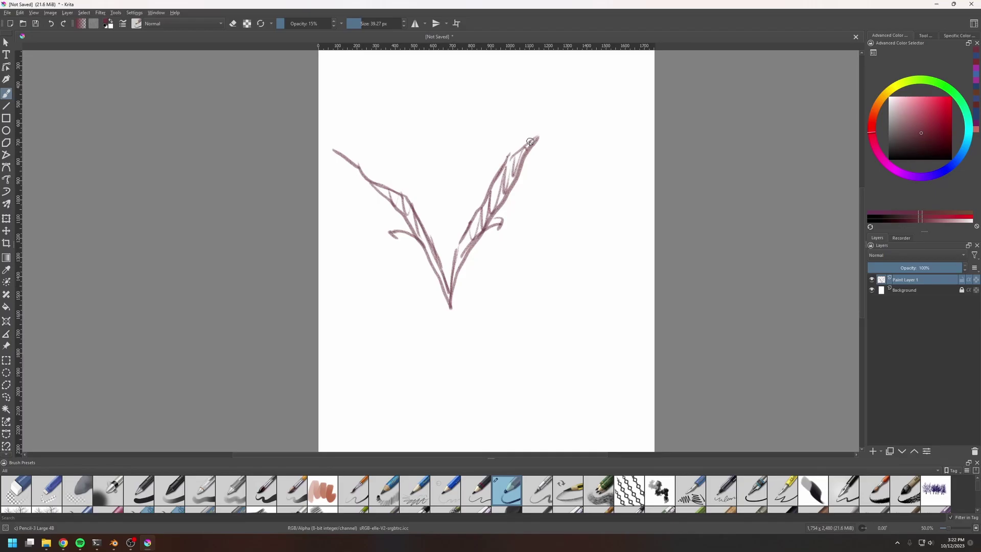
- In Blender, set Wear expansion to 1 on the P - Erosion node
key("alt+Tab")
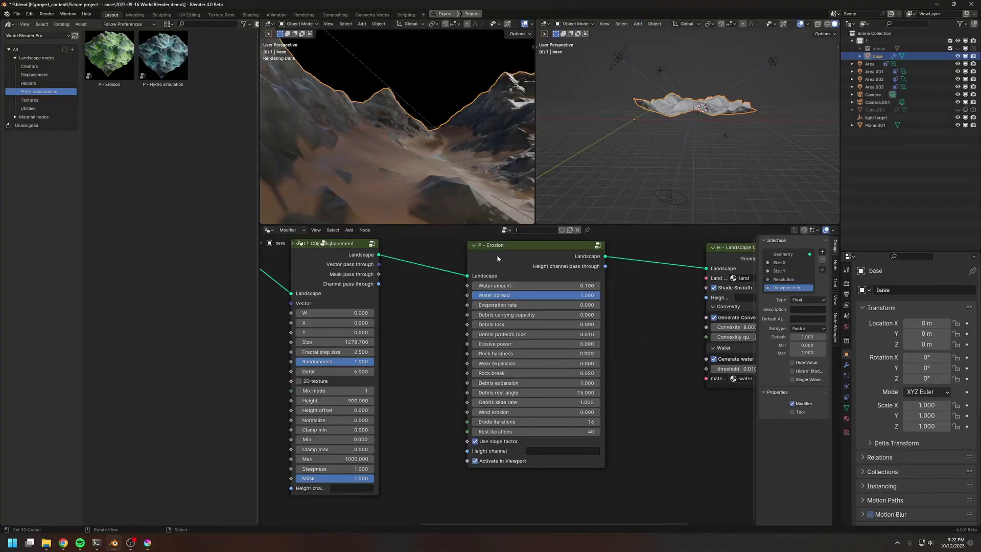
left_click(505, 364)
type("1")
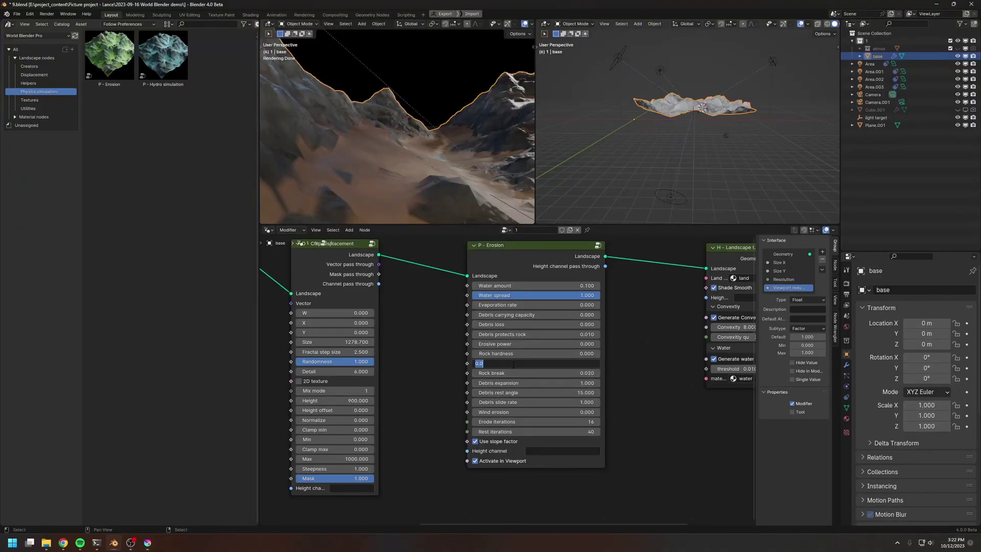
key("Return")
mouse_move(373, 115)
middle_mouse_down()
mouse_move(376, 157)
mouse_move(426, 197)
mouse_move(397, 142)
mouse_move(394, 109)
mouse_move(377, 119)
middle_mouse_up()
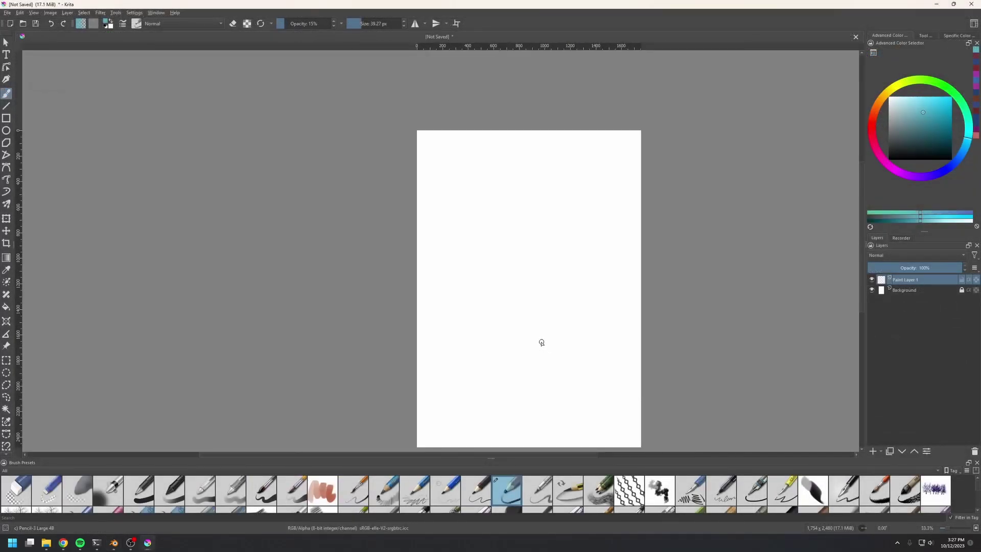
- In Krita, sketch a brown pointed peak with blue wind arrows striking its left slope and passing over the summit
mouse_move(555, 303)
middle_mouse_down()
mouse_move(546, 294)
mouse_move(564, 294)
mouse_move(545, 321)
middle_mouse_up()
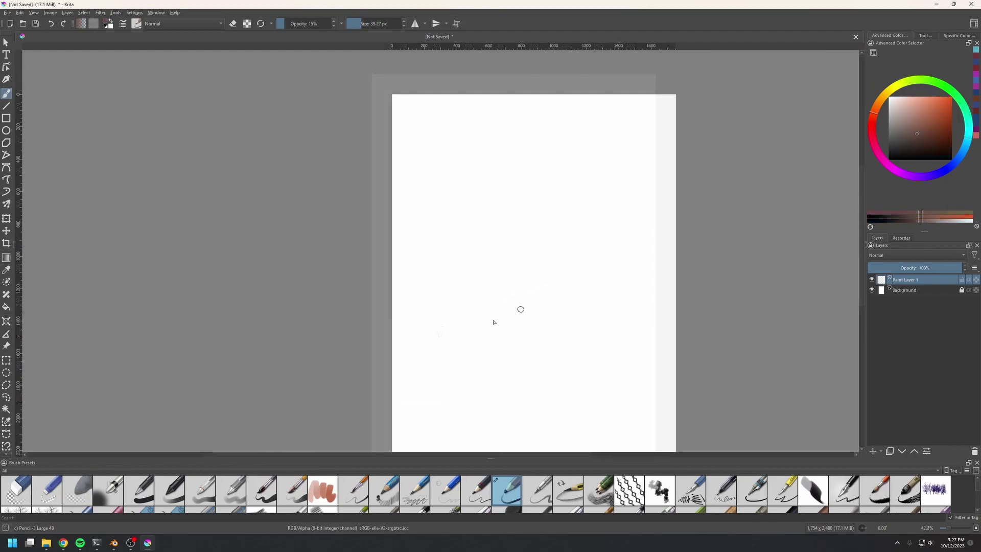
mouse_move(455, 351)
left_mouse_down()
mouse_move(518, 259)
mouse_move(586, 358)
left_mouse_up()
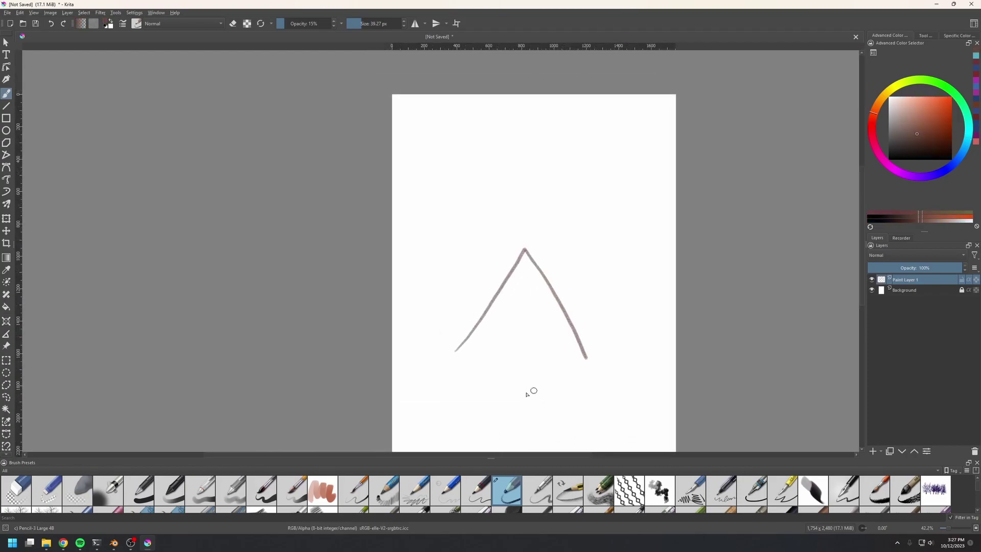
left_click(966, 144)
left_click_drag(445, 288, 482, 290)
left_click(463, 287, "ctrl")
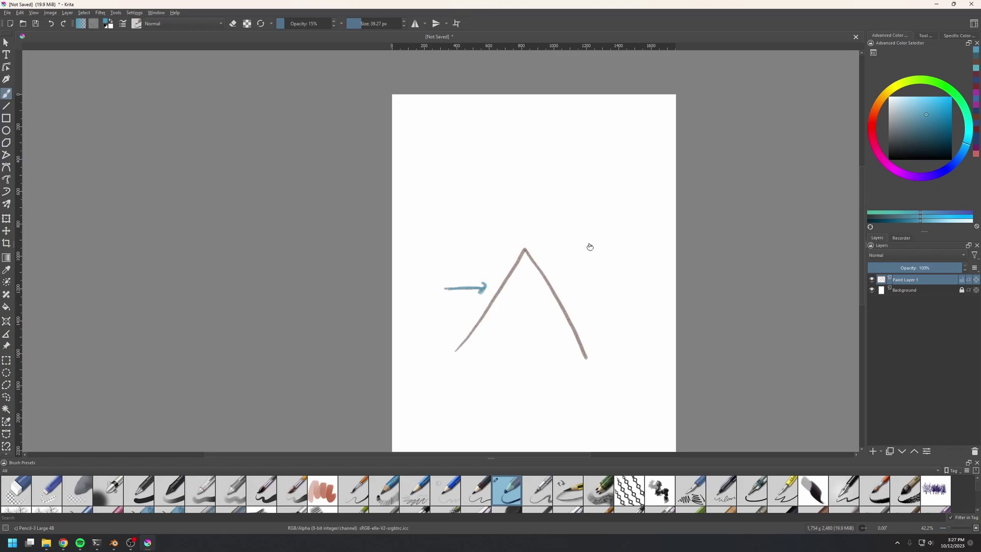
mouse_move(487, 281)
left_mouse_down()
mouse_move(524, 239)
mouse_move(550, 254)
mouse_move(562, 284)
left_mouse_up()
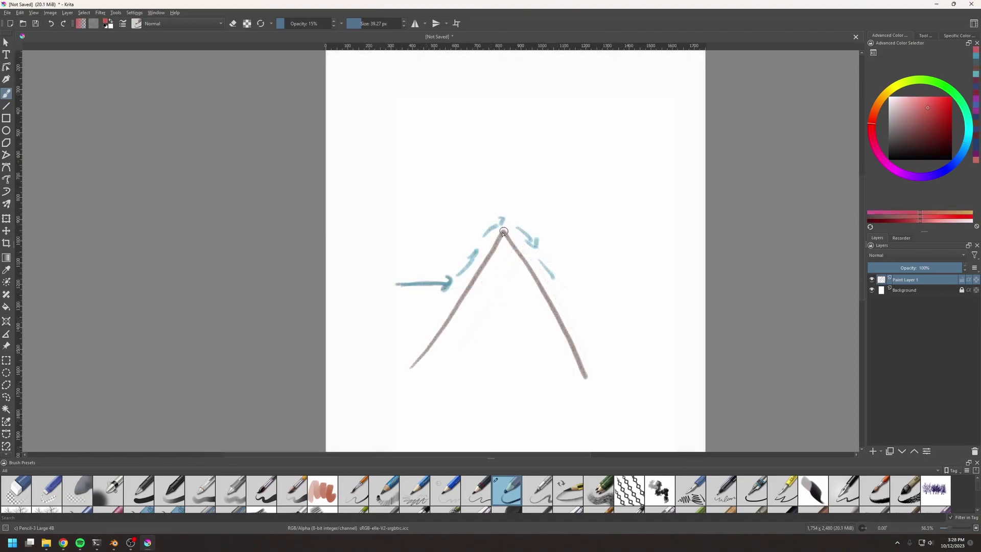
- Mark the peak's summit and the lower part of its right slope with red strokes
left_click(504, 232)
mouse_move(486, 260)
left_mouse_down()
mouse_move(507, 246)
mouse_move(519, 254)
mouse_move(487, 261)
mouse_move(522, 259)
mouse_move(503, 235)
mouse_move(514, 236)
left_mouse_up()
left_click_drag(554, 309, 588, 359)
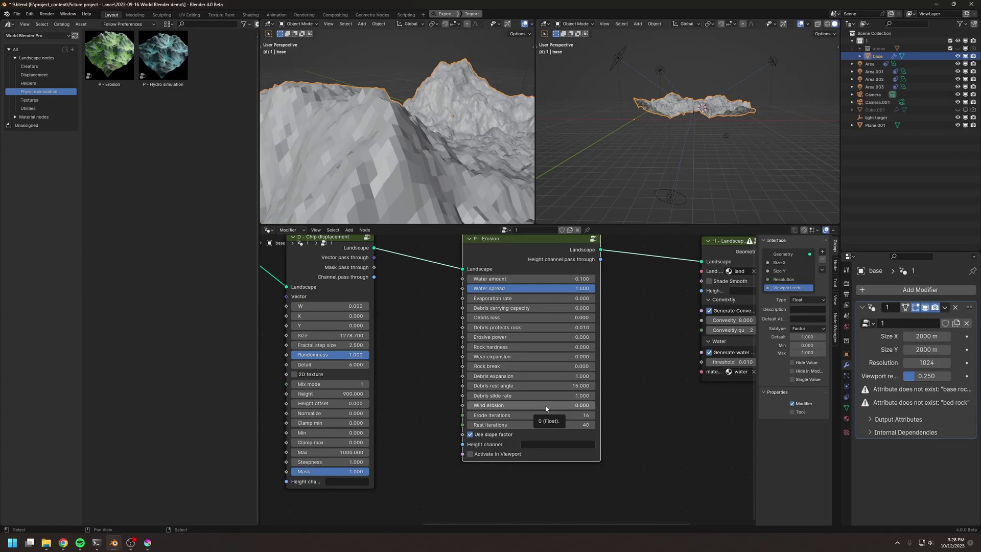
- In Blender, set Wind erosion to 0.1 on the P - Erosion node and enable Activate in Viewport
left_click(546, 406)
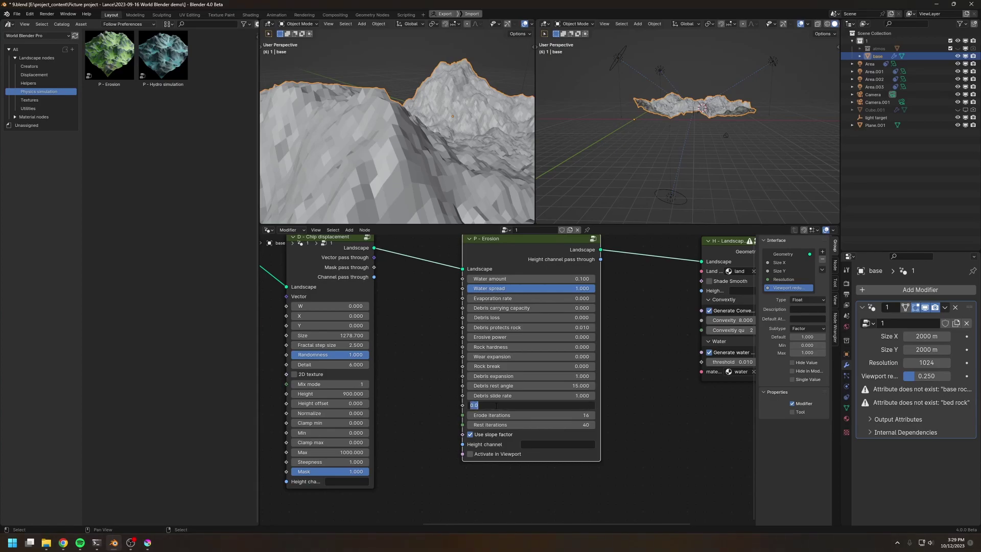
type(".1")
key("Return")
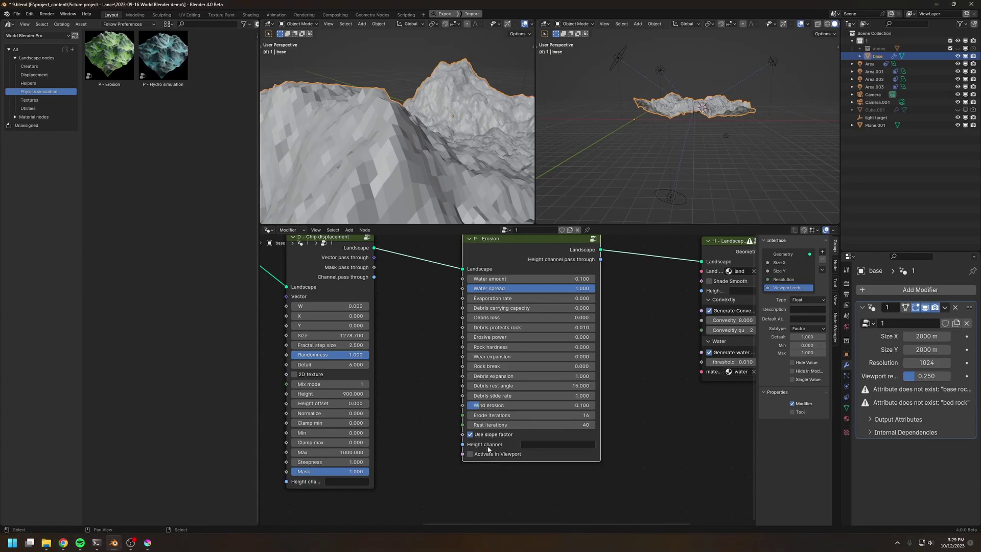
left_click(469, 454)
- Show the wind-eroded landscape in rendered shading from a wider view
mouse_move(380, 153)
middle_mouse_down()
mouse_move(397, 142)
mouse_move(442, 218)
mouse_move(444, 112)
mouse_move(446, 180)
middle_mouse_up()
scroll(402, 146, "down", 4)
key("z")
left_click(443, 157)
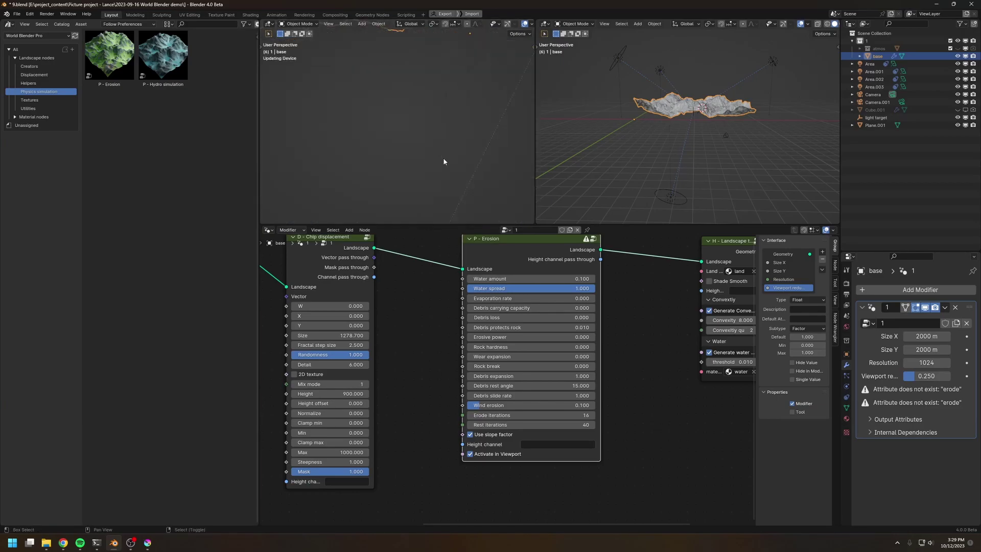
- Show the land material's shader nodes and preview the Wear output of the MU - Landscape node on the terrain
middle_click_drag(437, 123, 409, 152)
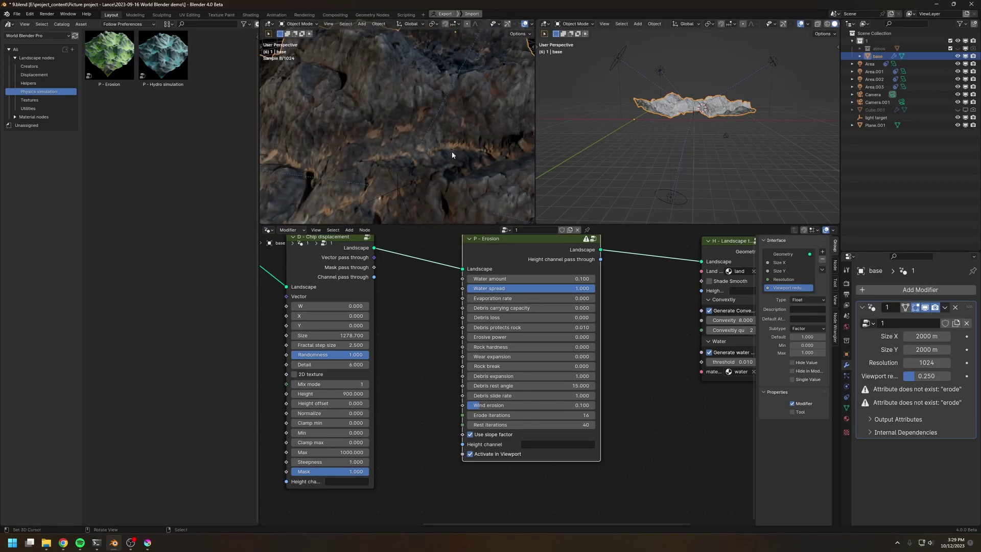
left_click(268, 230)
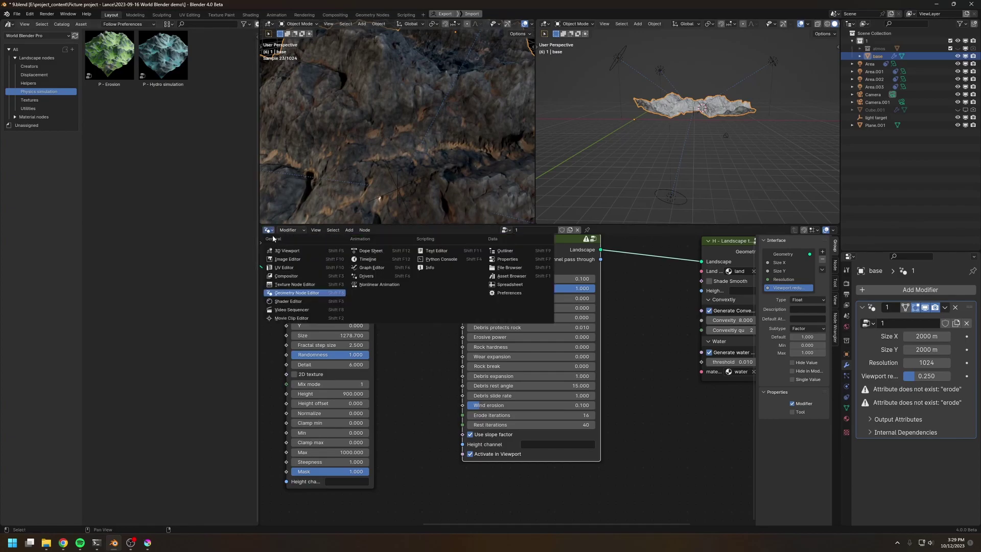
left_click(287, 301)
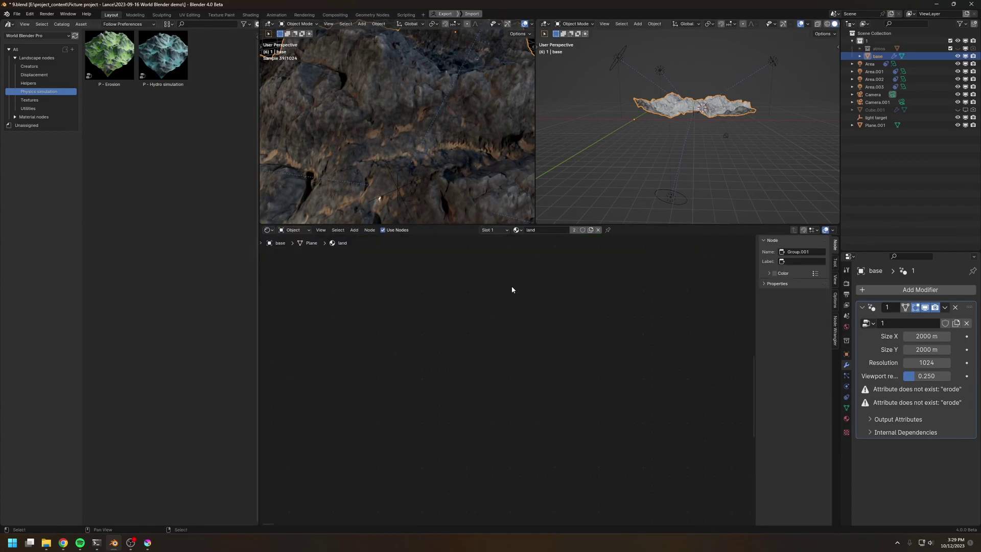
key("Home")
middle_click_drag(583, 348, 532, 356)
scroll(523, 358, "up", 3)
scroll(532, 356, "up", 5)
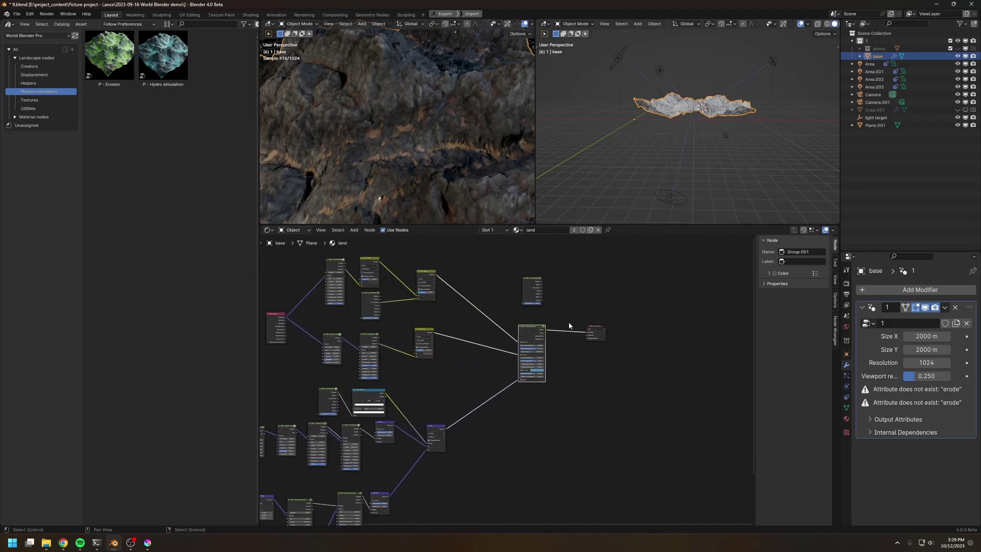
scroll(607, 367, "up", 5)
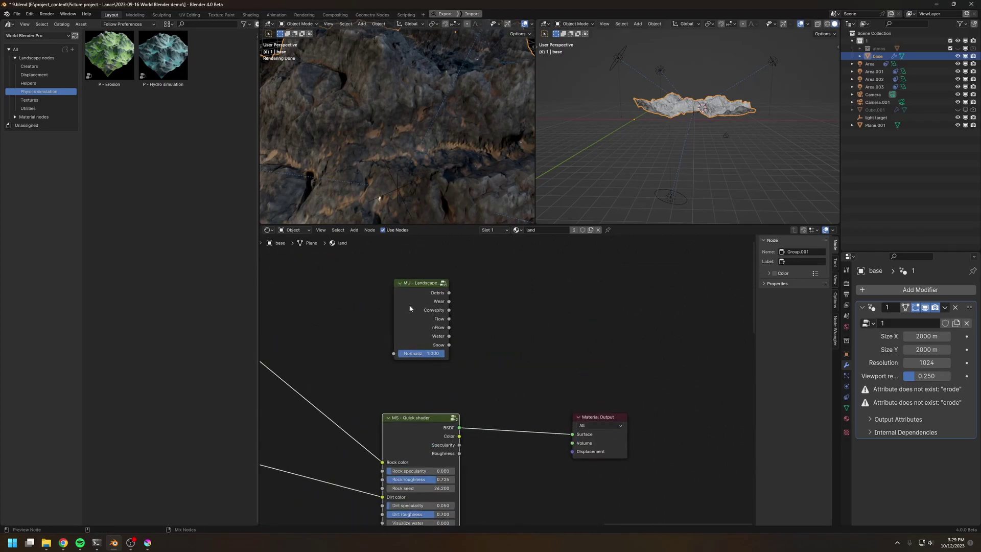
left_click(407, 308, "ctrl+shift")
middle_click_drag(372, 110, 401, 207)
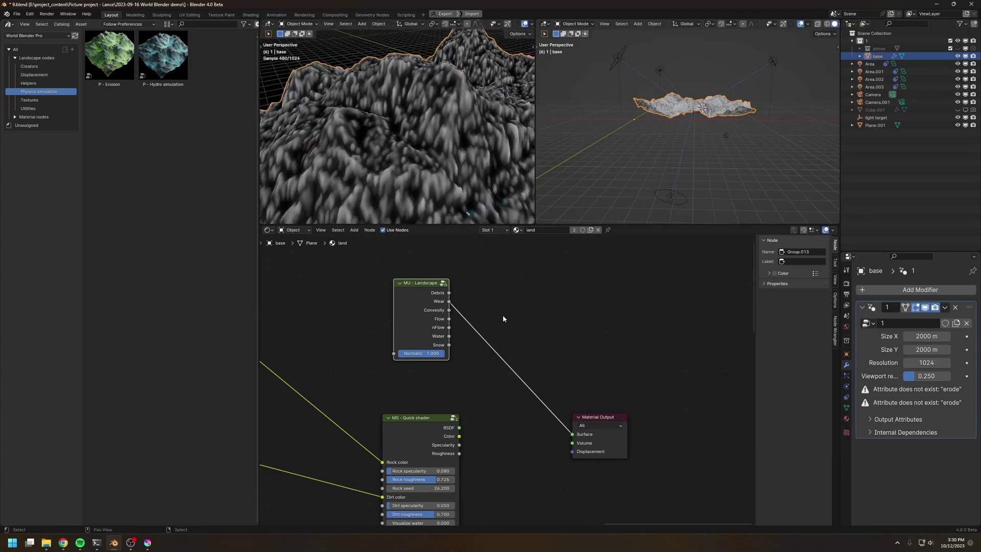
- Return to the geometry nodes, set Wind erosion to 1 on the P - Erosion node, and inspect the wear on the peaks
middle_click_drag(500, 310, 504, 308)
left_click(268, 229)
left_click(280, 289)
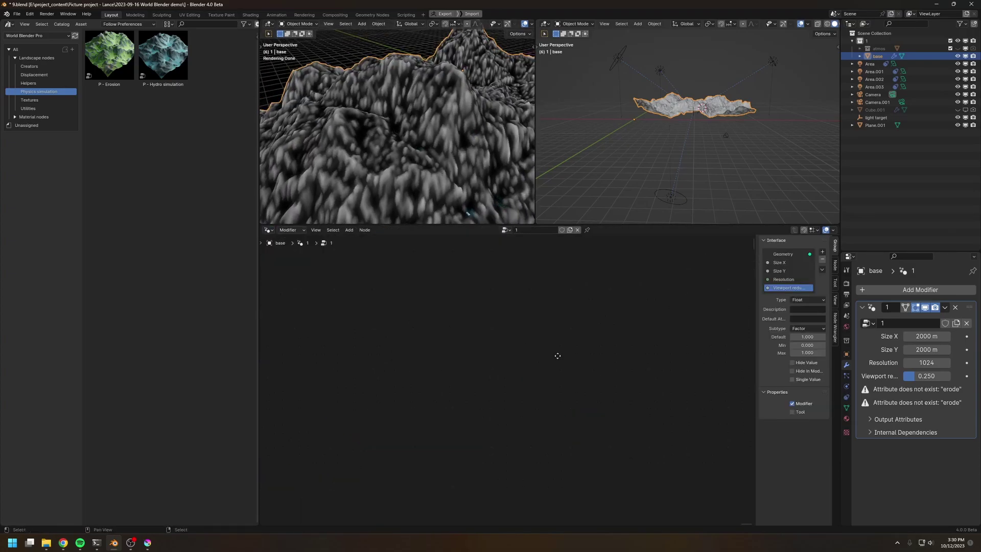
middle_click_drag(549, 337, 886, 283)
scroll(587, 443, "up", 8)
middle_click_drag(613, 401, 581, 372)
left_click(584, 386)
type("1")
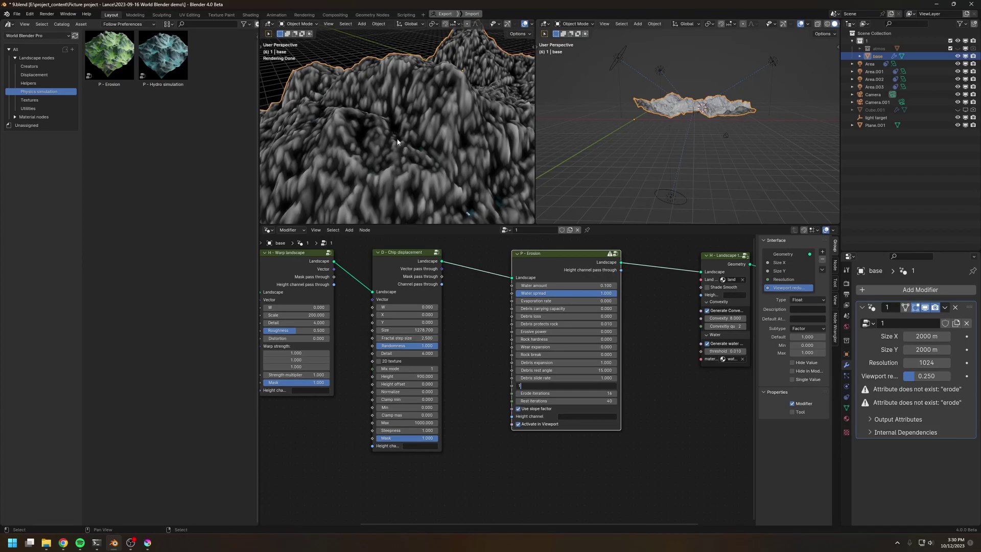
key("Return")
middle_click_drag(406, 136, 406, 129)
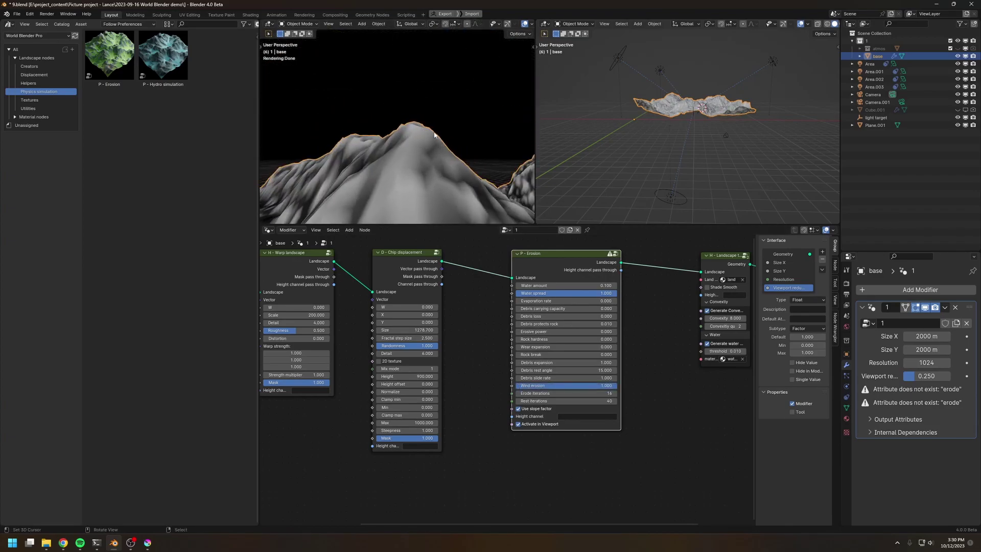
middle_click_drag(391, 145, 403, 228)
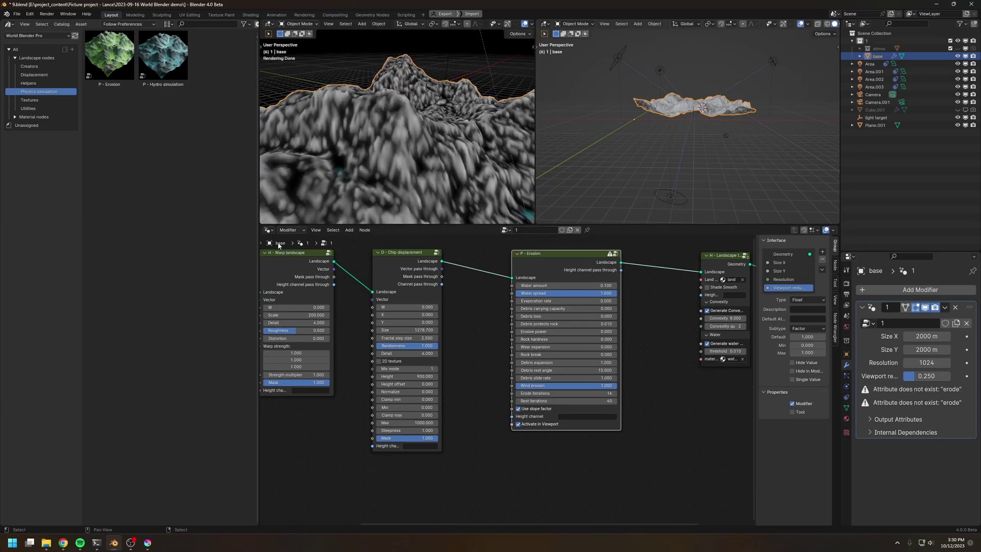
- In the land material's shader nodes, connect MS - Quick shader back to the Material Output so the landscape shows its rock shading
left_click(269, 230)
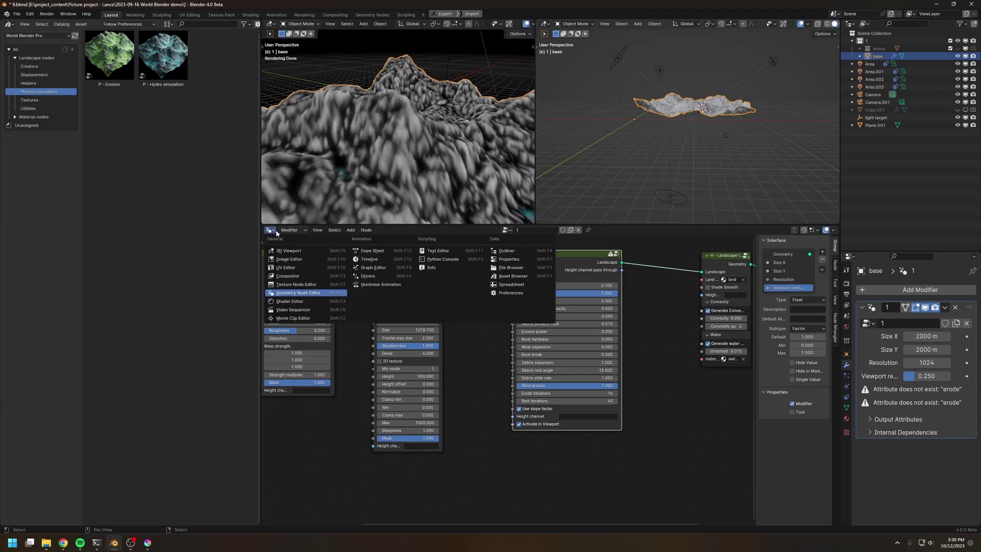
left_click(302, 301)
key("Home")
scroll(444, 337, "up", 4)
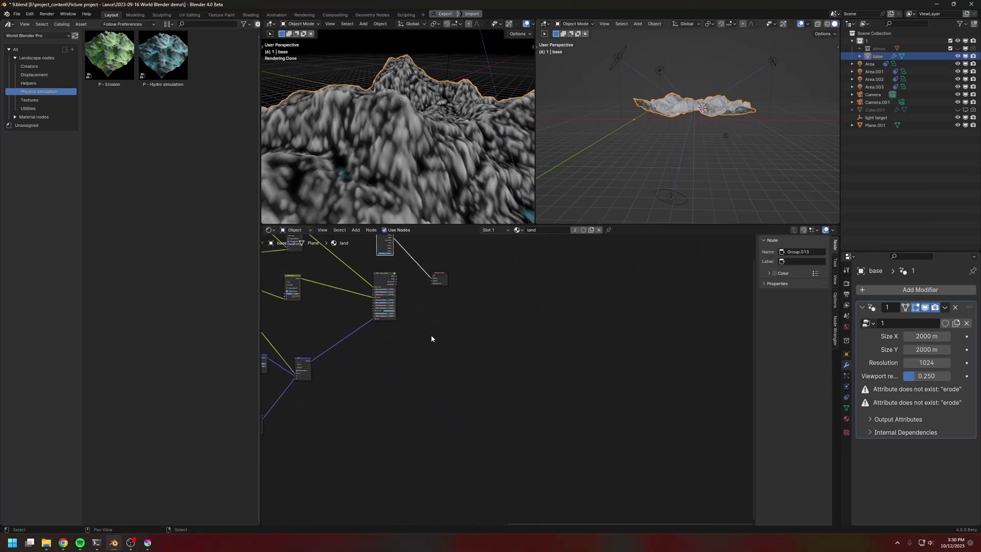
left_click(384, 281, "ctrl+shift")
mouse_move(399, 128)
middle_mouse_down()
mouse_move(418, 140)
mouse_move(384, 130)
middle_mouse_up()
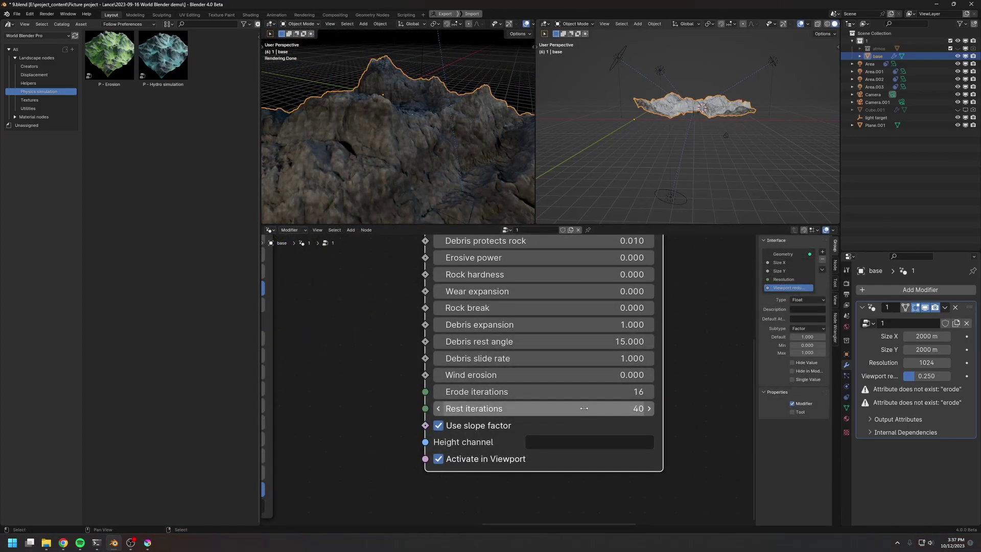
- Examine the Erode iterations and Rest iterations settings of the P - Erosion node up close
middle_click_drag(584, 408, 550, 403)
scroll(515, 402, "up", 2)
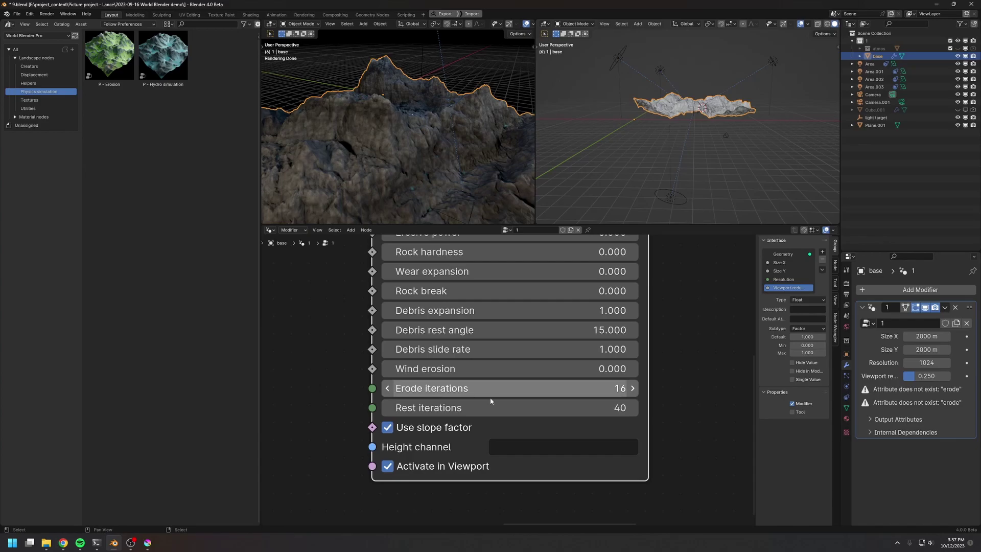
scroll(479, 397, "down", 2)
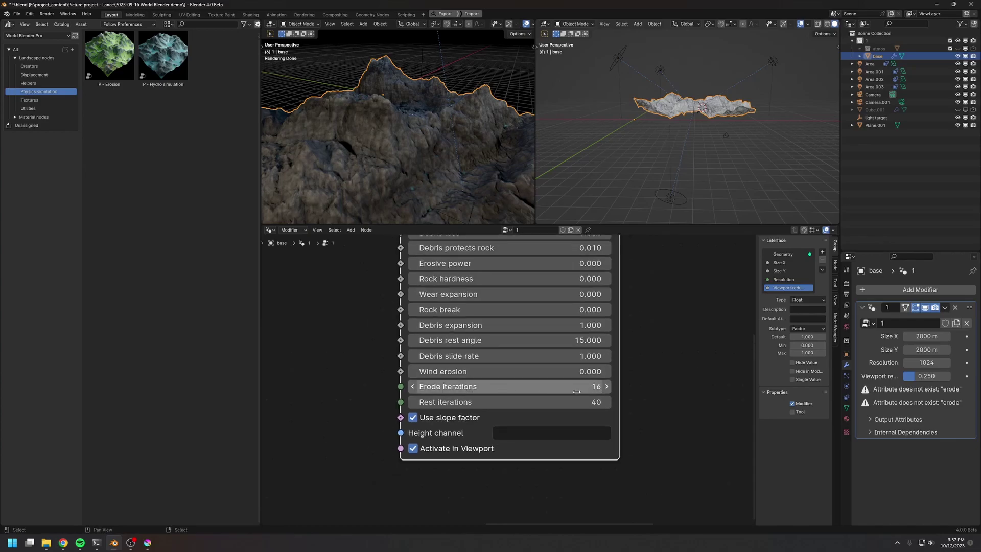
- In Krita, sketch a red square outline near the middle of the blank canvas
mouse_move(520, 197)
left_mouse_down()
mouse_move(570, 198)
mouse_move(567, 280)
left_mouse_up()
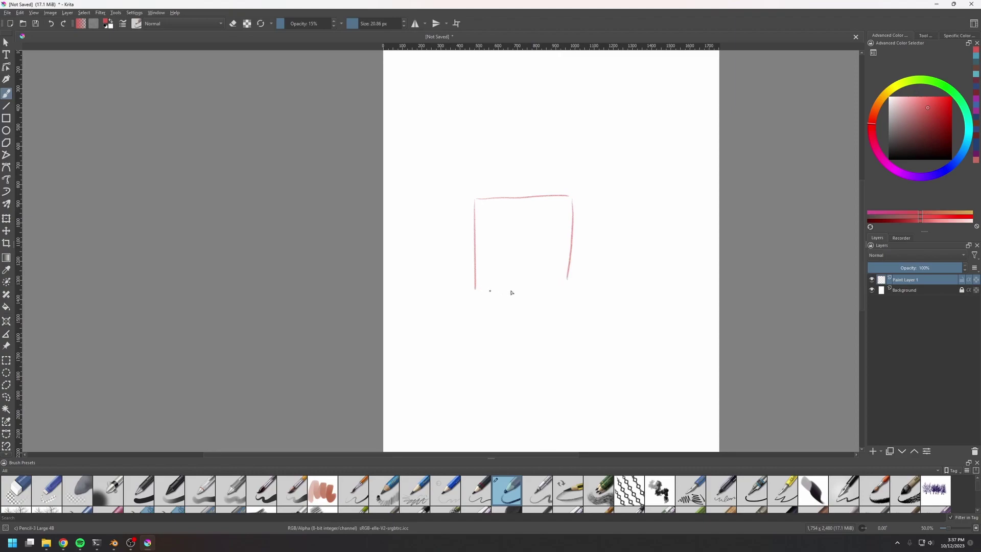
left_click_drag(486, 290, 579, 288)
left_click_drag(570, 200, 572, 290)
middle_click_drag(525, 375, 527, 381)
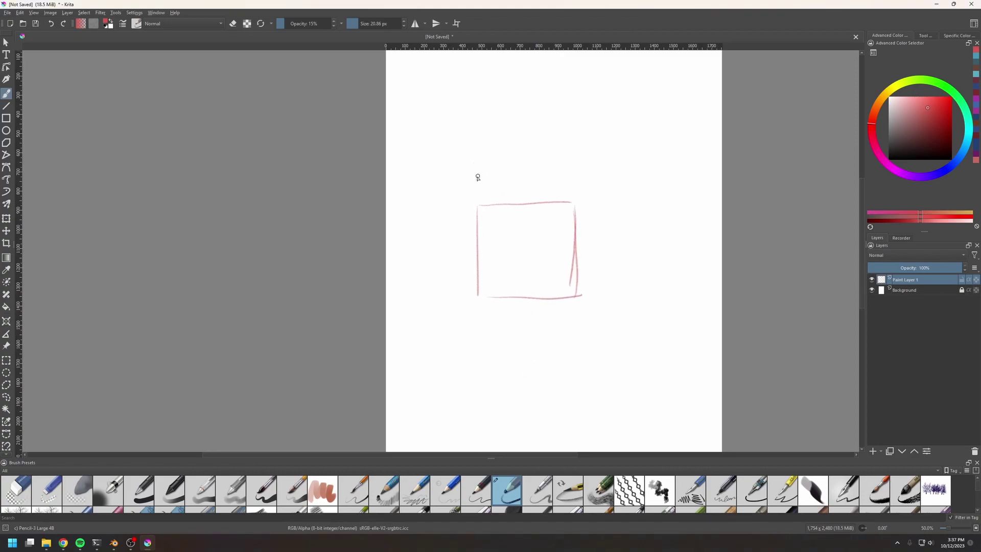
- Add red arrows running across the full width above the square in both directions, and a half-width arrow below it
left_click(477, 196)
left_click_drag(480, 194, 576, 192)
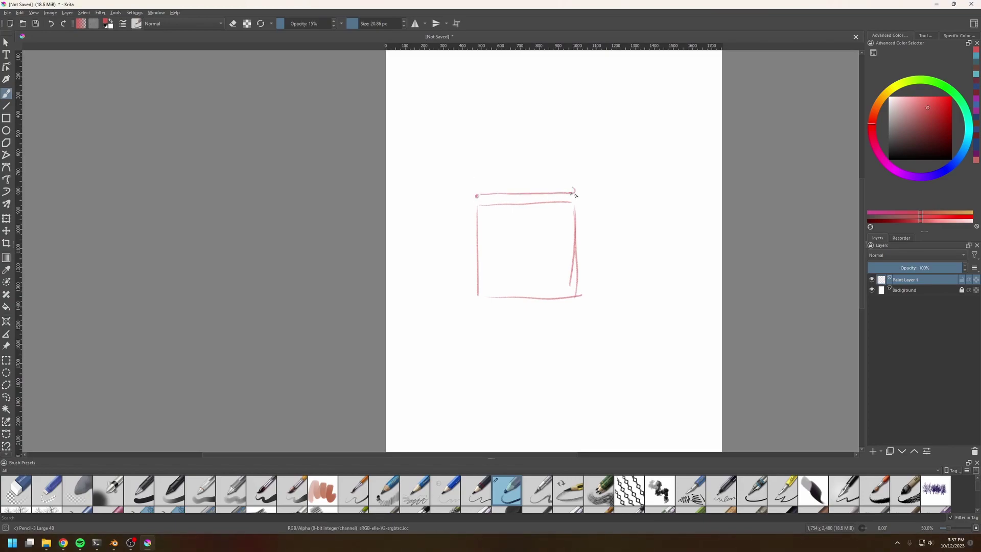
left_click(476, 301)
left_click(477, 196)
left_click_drag(575, 192, 481, 188)
left_click_drag(478, 306, 529, 307)
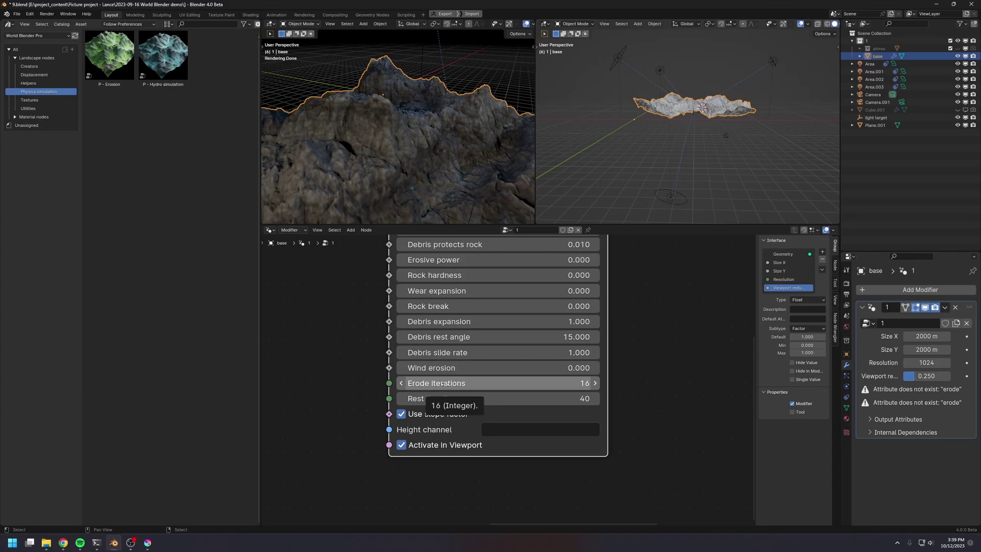
- In Blender, review the Erode iterations, Rest iterations and Use slope factor settings on P - Erosion, keeping their values
middle_click_drag(445, 383, 443, 410)
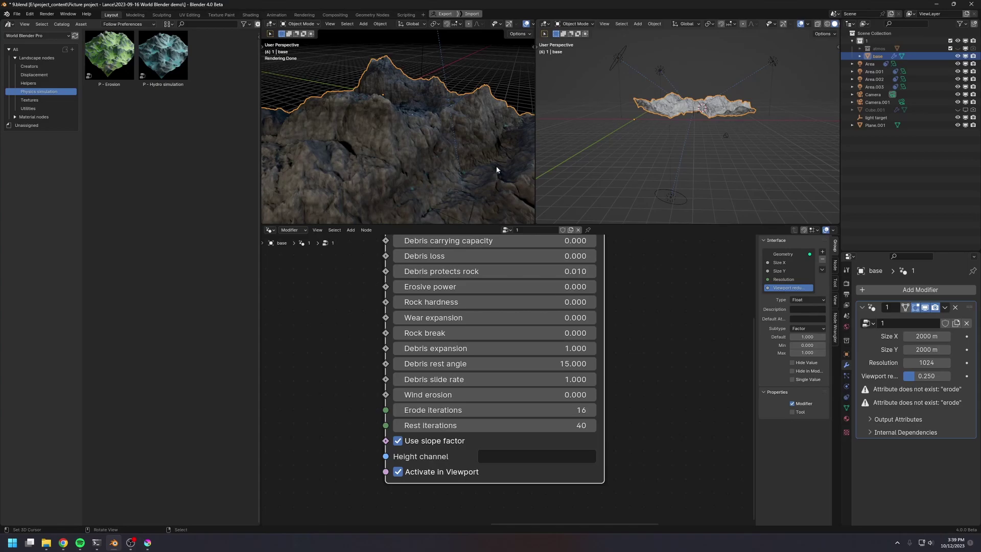
middle_click_drag(471, 430, 472, 434)
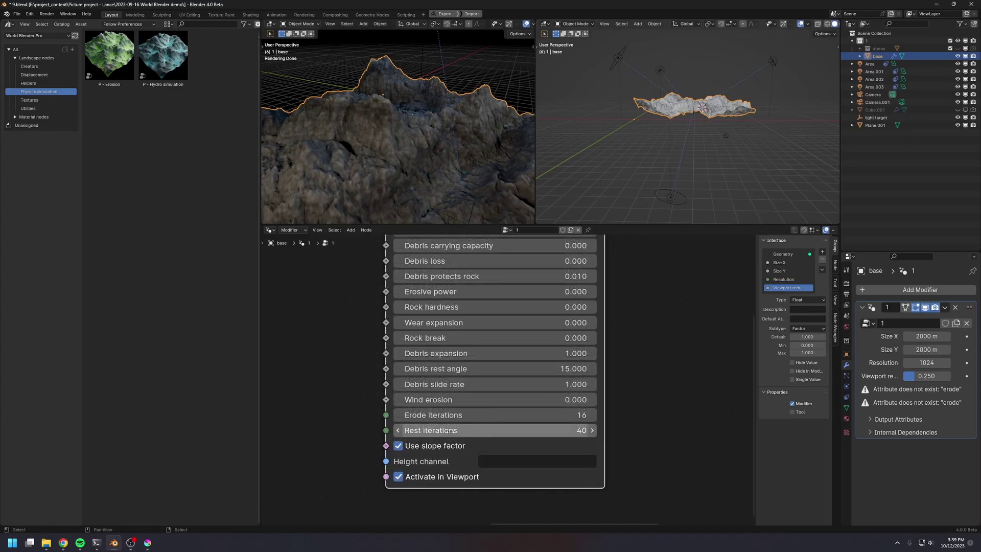
left_click(449, 431)
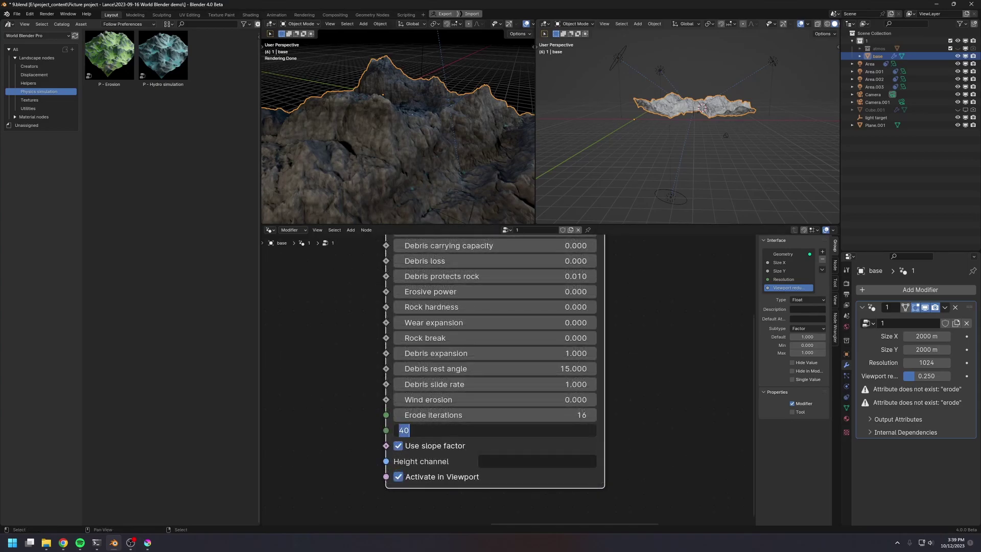
key("Return")
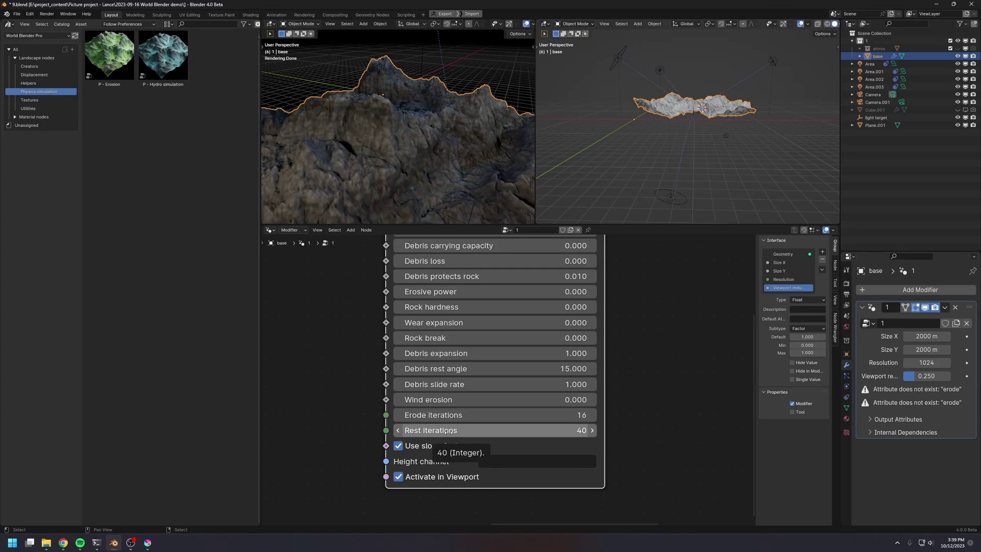
scroll(446, 431, "down", 2)
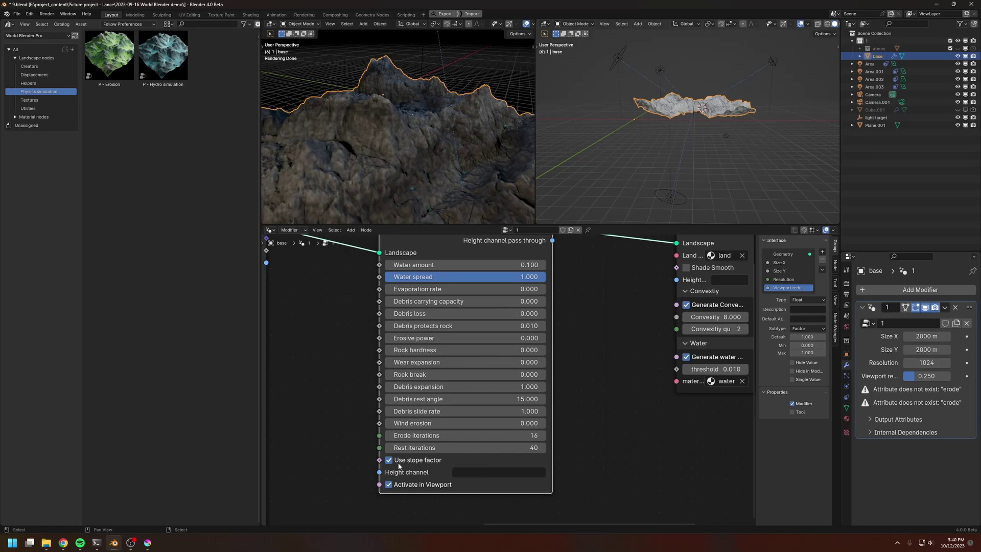
- In Krita, sketch a descending slope below the square with a curved angle arrow and base line, plus flat ground and a vertical wall
key("alt+Tab")
middle_click_drag(512, 395, 515, 392)
left_click_drag(430, 307, 516, 381)
mouse_move(451, 336)
left_mouse_down()
mouse_move(445, 377)
mouse_move(503, 373)
left_mouse_up()
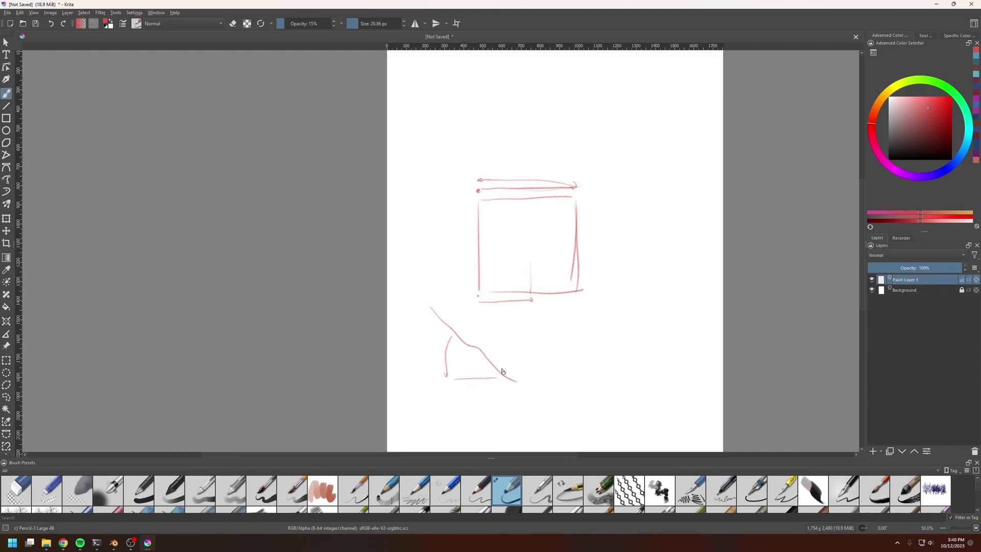
left_click(450, 379)
left_click_drag(516, 379, 586, 377)
mouse_move(594, 306)
left_mouse_down()
mouse_move(594, 377)
mouse_move(595, 364)
left_mouse_up()
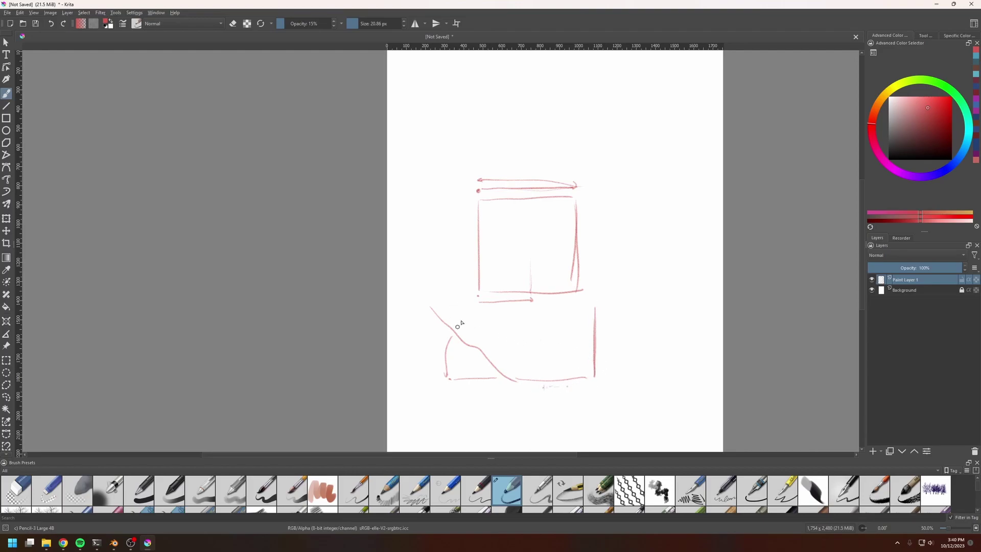